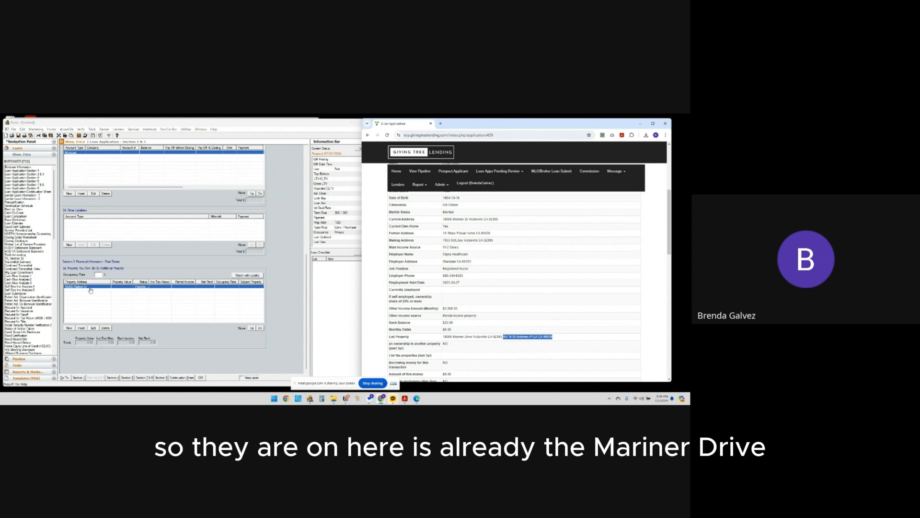
# Open the existing real estate owned entry and copy its street address
pyautogui.doubleClick(89, 286)
pyautogui.click(91, 252)
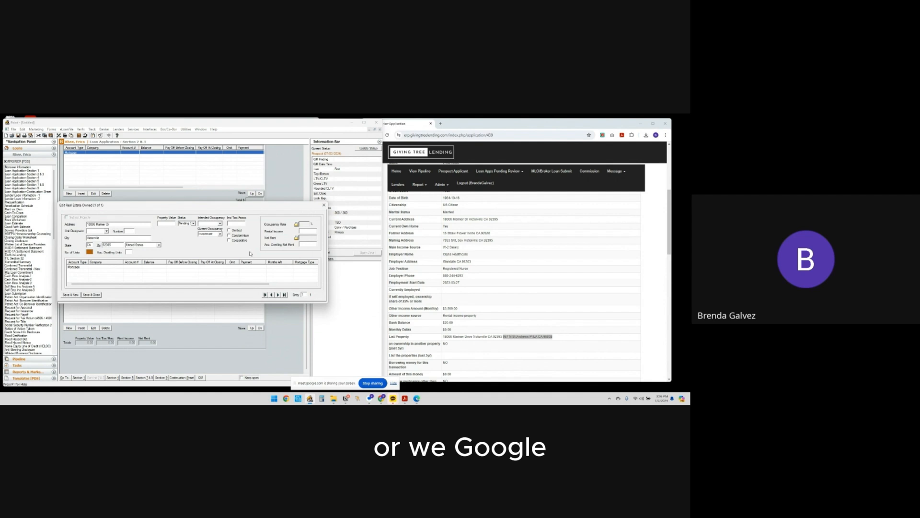
pyautogui.moveTo(111, 224); pyautogui.dragTo(88, 224)
pyautogui.hotkey('ctrl', 'c')
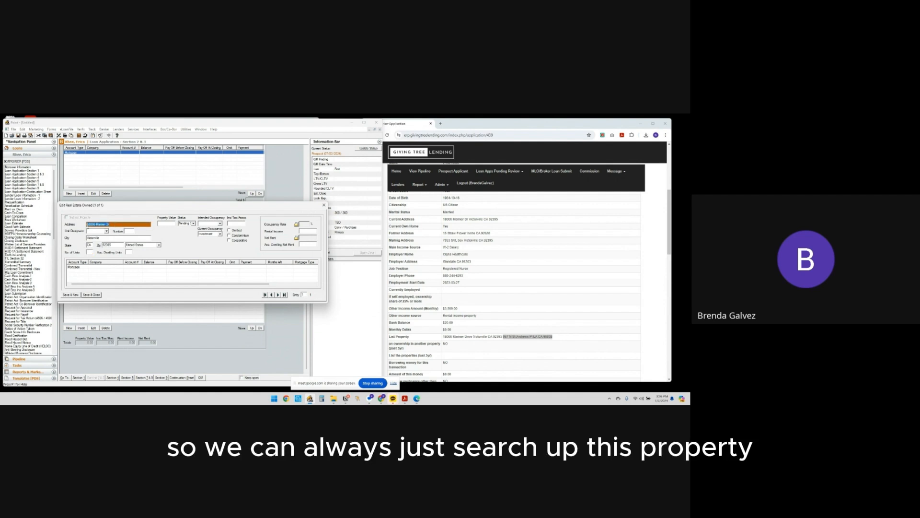
# Switch to Chrome, search Google for the copied address in a new tab, and open the property's Zillow listing
pyautogui.click(286, 399)
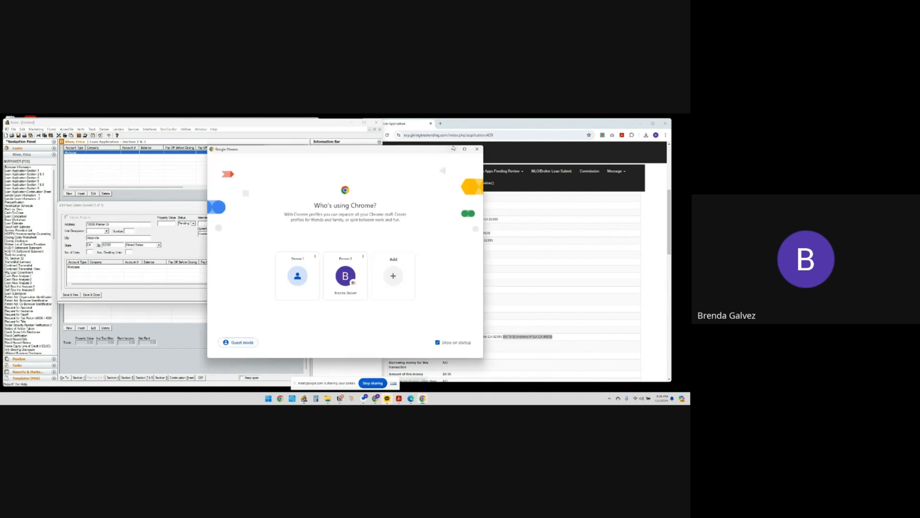
pyautogui.click(347, 278)
pyautogui.click(376, 399)
pyautogui.click(378, 372)
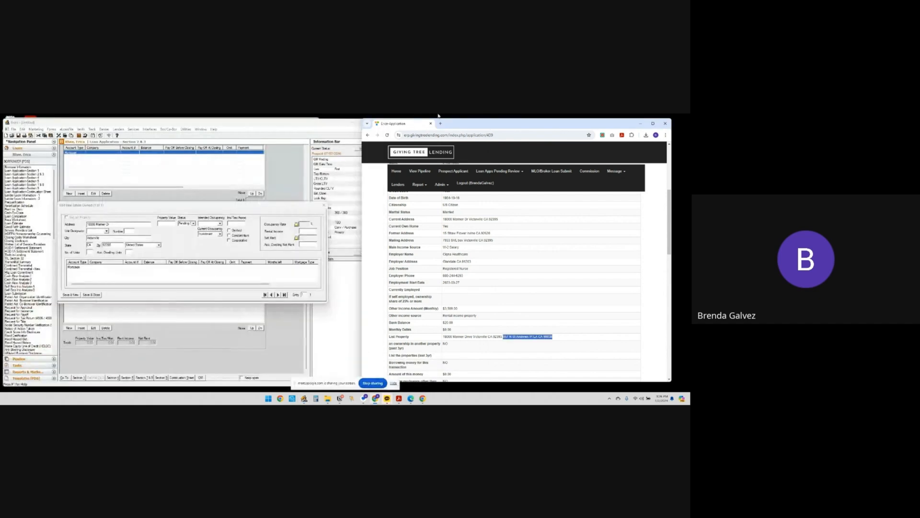
pyautogui.click(441, 124)
pyautogui.hotkey('ctrl', 'v')
pyautogui.press('Return')
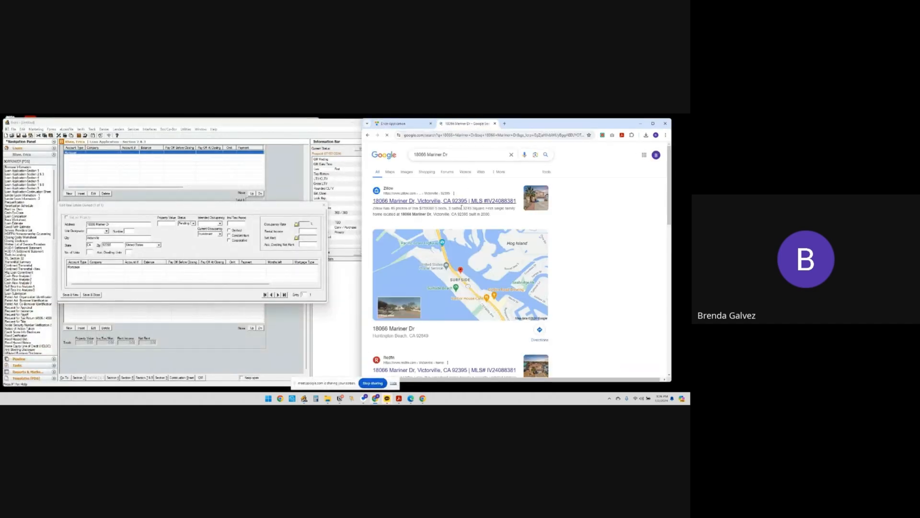
pyautogui.click(453, 201)
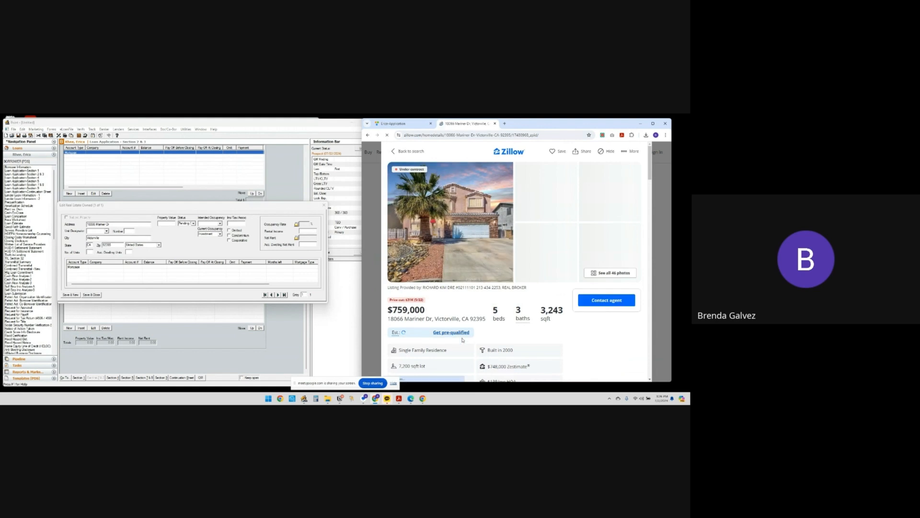
# Set the first property's number of units to 1, enter its expected value, and set the status to Pending Sale
pyautogui.click(91, 252)
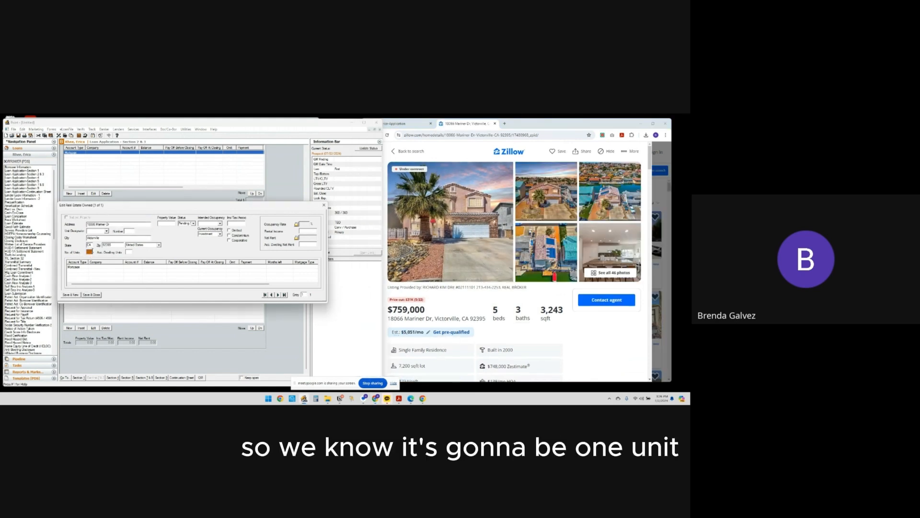
pyautogui.write('1')
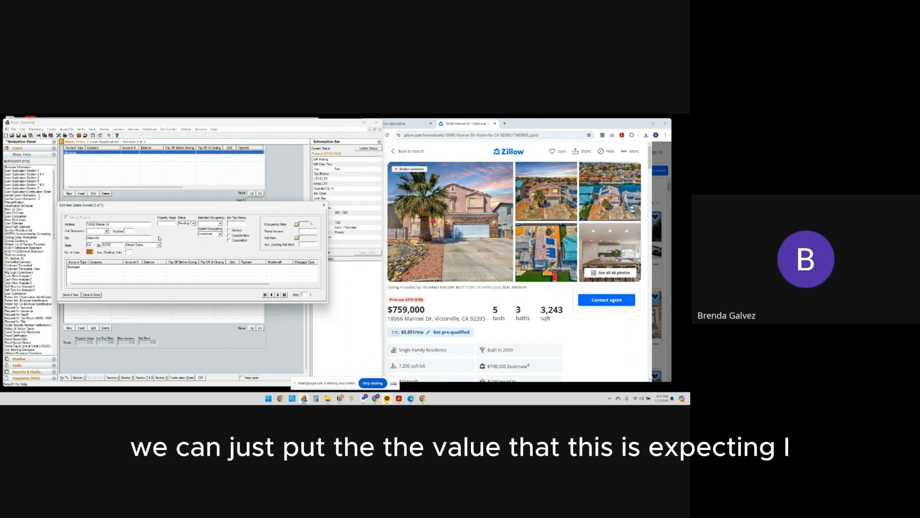
pyautogui.click(165, 223)
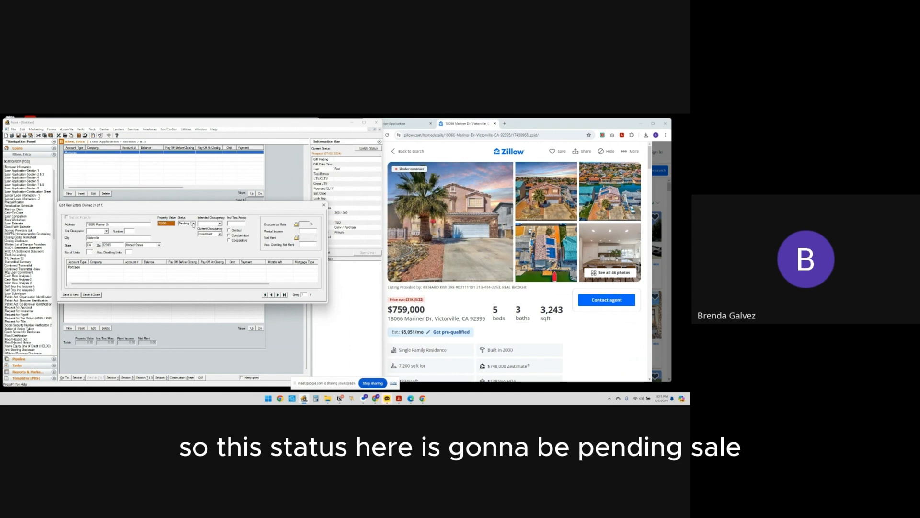
pyautogui.click(193, 224)
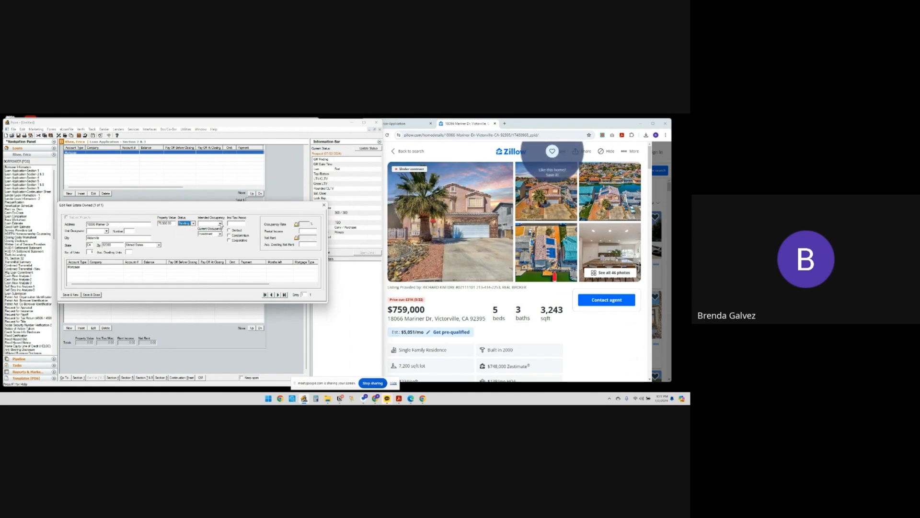
# Set the first property's current occupancy to Primary and intended occupancy to Other, and save and close the entry
pyautogui.click(221, 224)
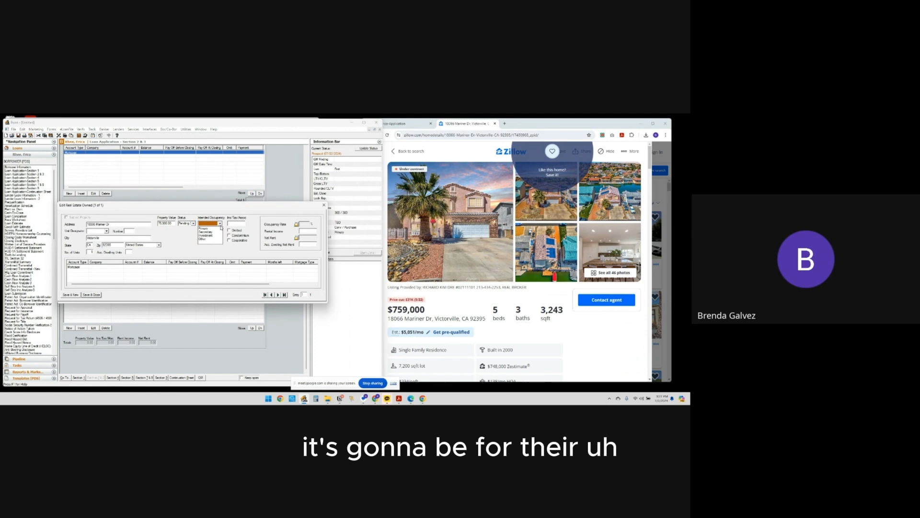
pyautogui.click(217, 228)
pyautogui.click(219, 234)
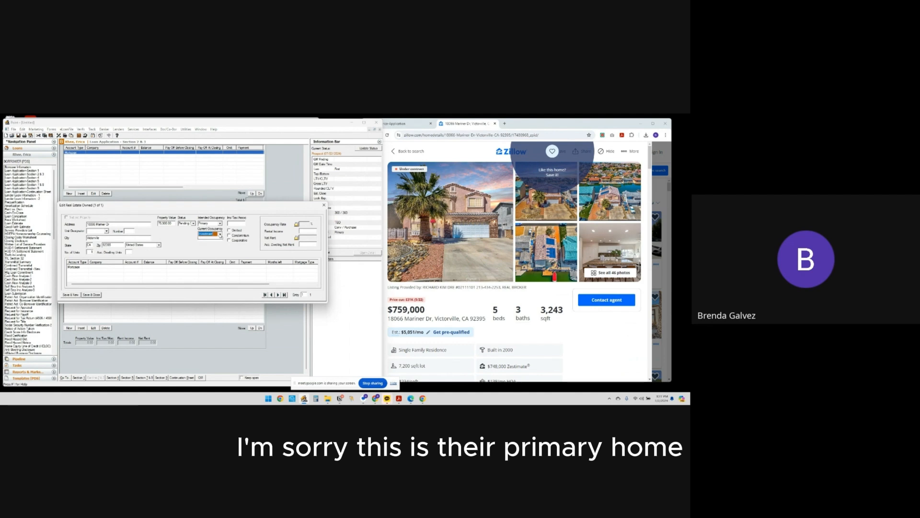
pyautogui.click(218, 239)
pyautogui.click(220, 223)
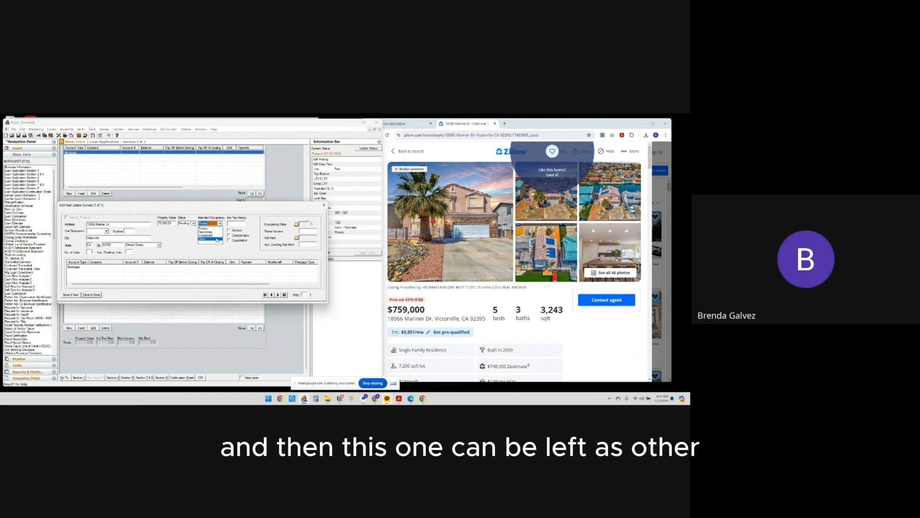
pyautogui.click(216, 239)
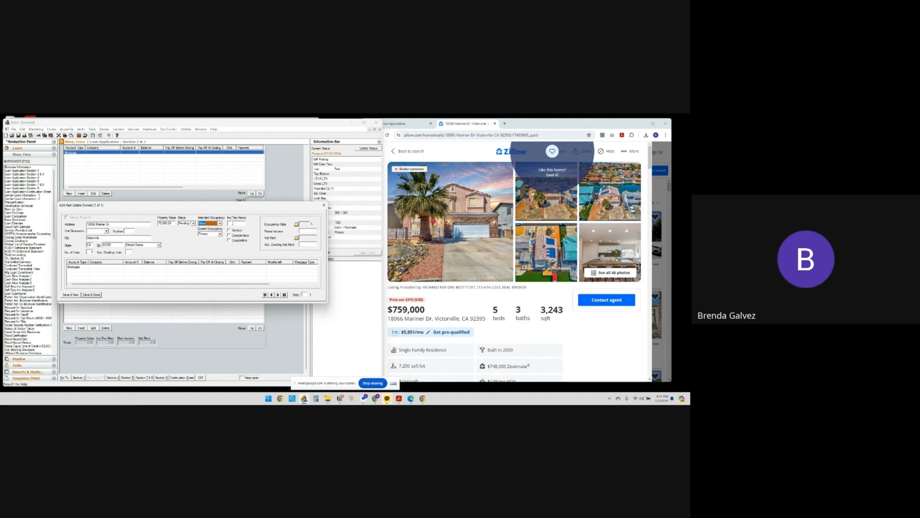
pyautogui.click(92, 295)
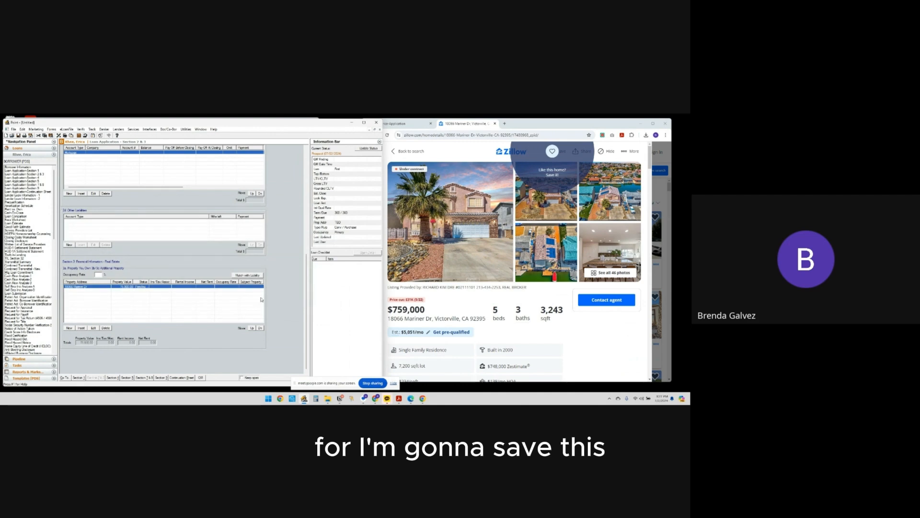
# Add a new real estate owned entry and copy in the second property's street address from the borrower's online application
pyautogui.click(72, 330)
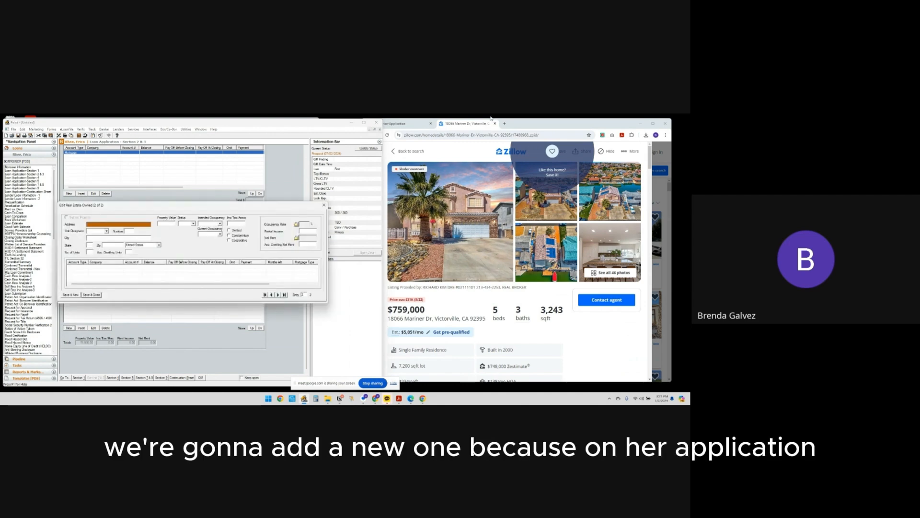
pyautogui.click(405, 123)
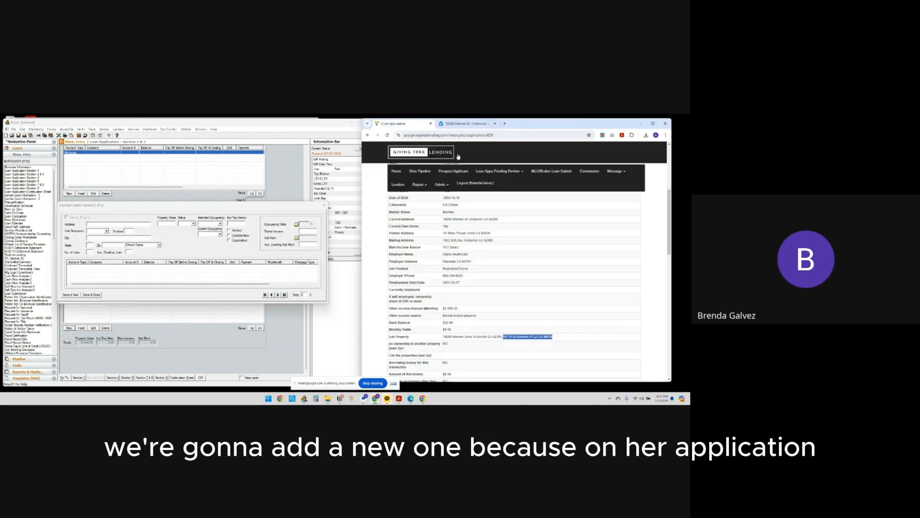
pyautogui.click(514, 342)
pyautogui.moveTo(533, 336); pyautogui.dragTo(507, 337)
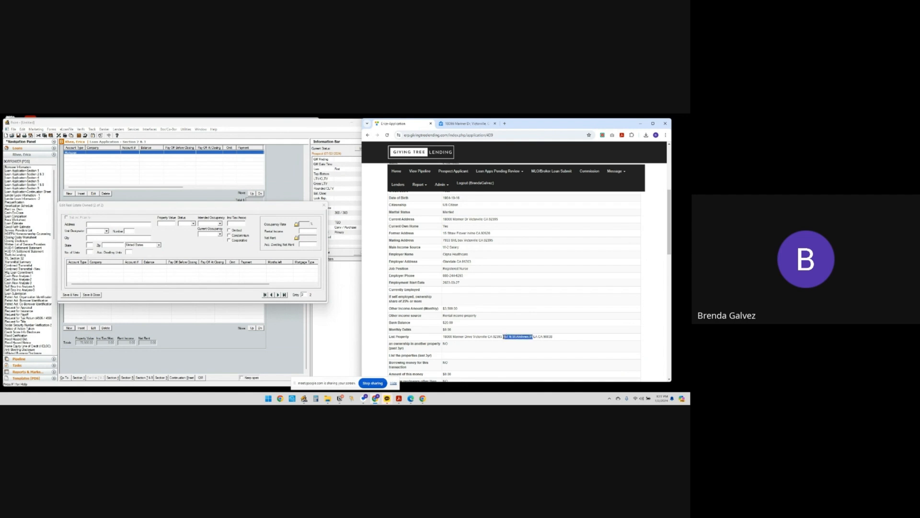
pyautogui.hotkey('ctrl', 'c')
pyautogui.click(103, 224)
pyautogui.hotkey('ctrl', 'v')
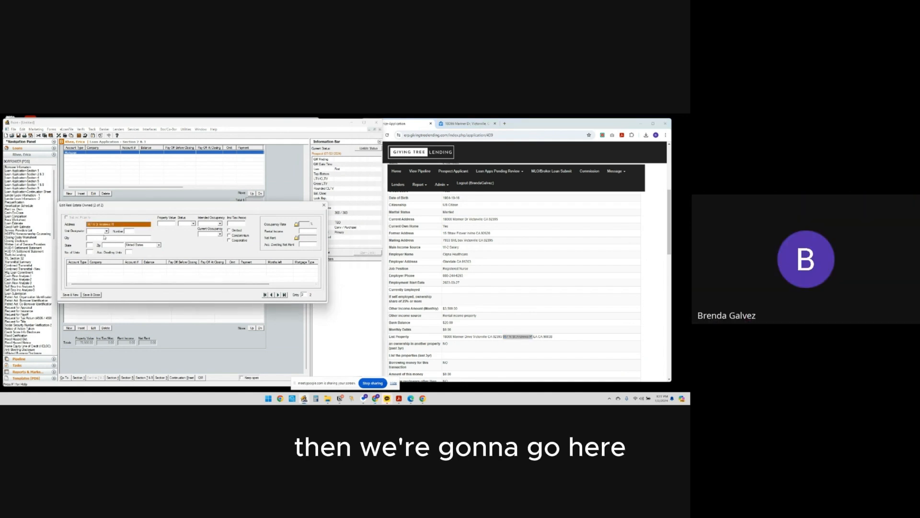
# Set the new entry's city to Los Angeles and state to CA, and fill in the ZIP code
pyautogui.click(106, 237)
pyautogui.write('Los Angeles')
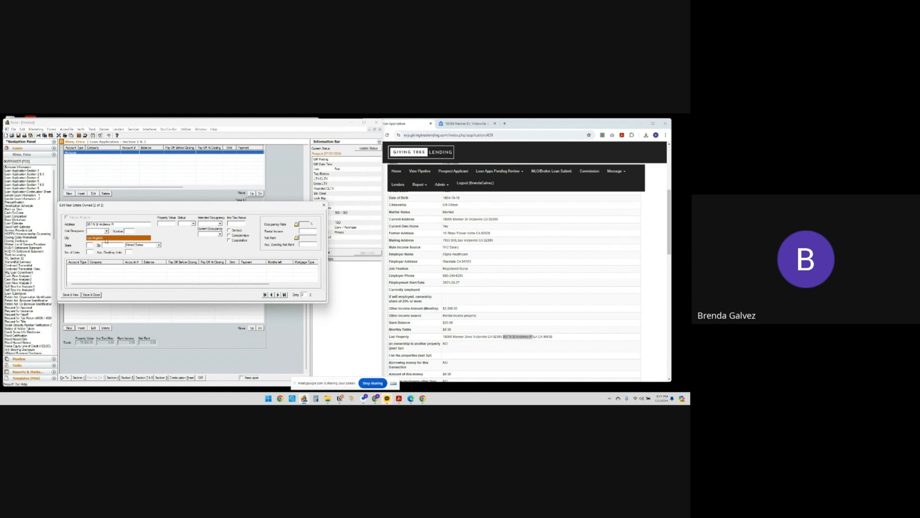
pyautogui.press('Tab')
pyautogui.write('CA')
pyautogui.press('Tab')
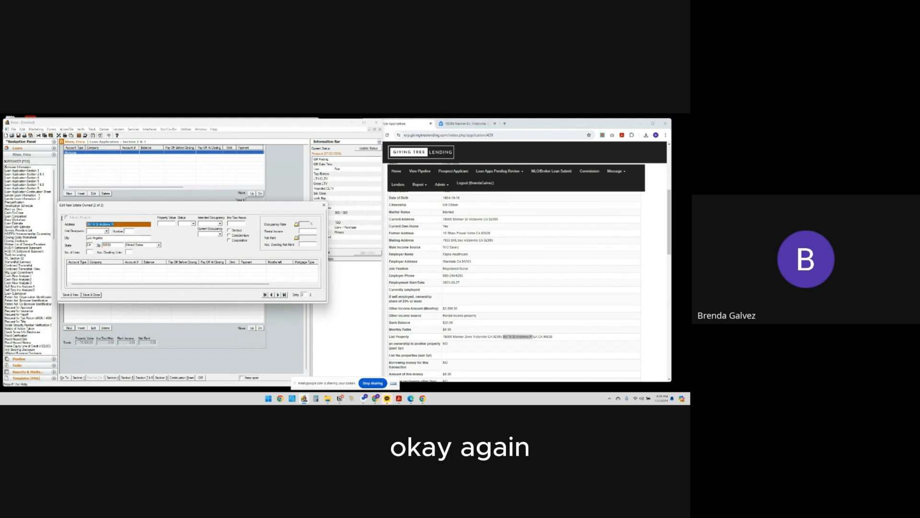
# Search Google for the second property's address in a new tab and check the property type on its Zillow listing
pyautogui.click(504, 123)
pyautogui.hotkey('ctrl', 'v')
pyautogui.press('Return')
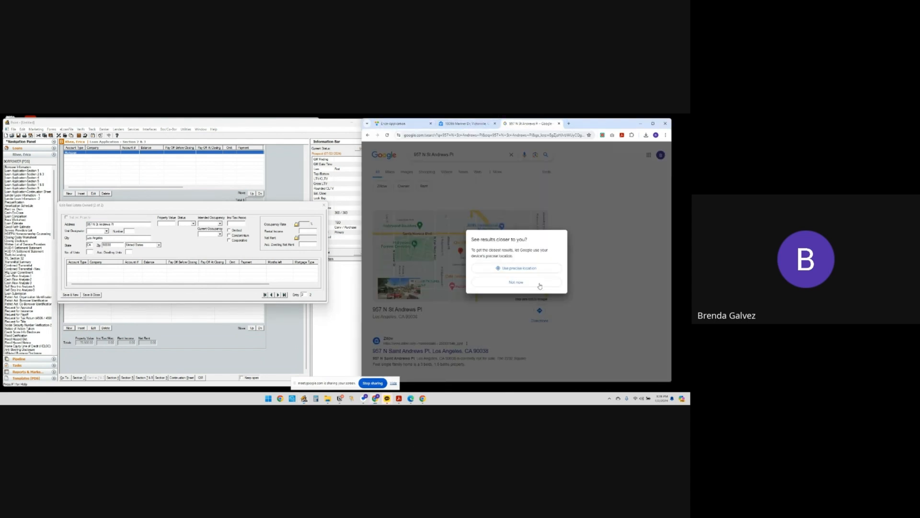
pyautogui.click(538, 270)
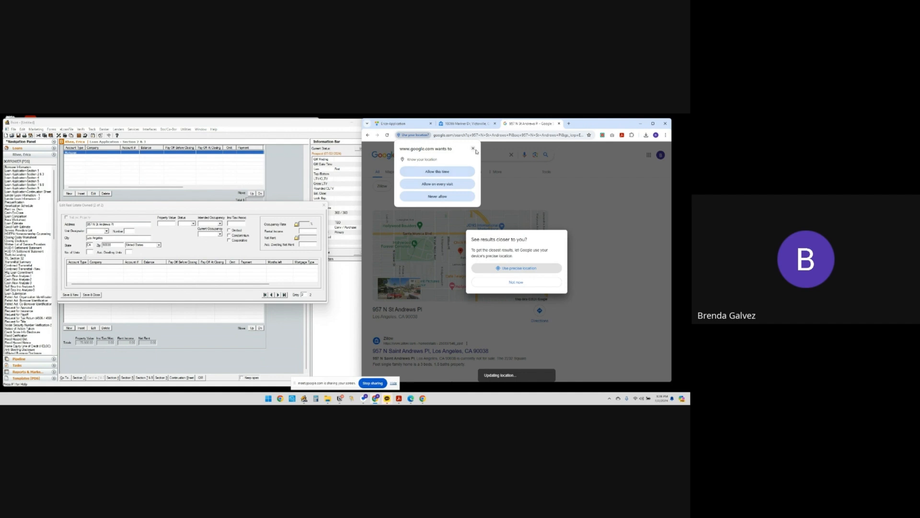
pyautogui.click(454, 170)
pyautogui.click(411, 353)
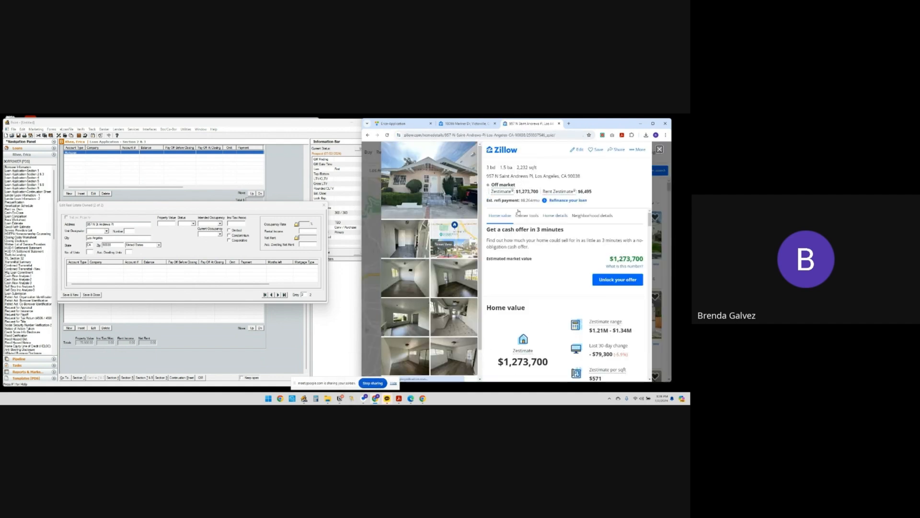
pyautogui.scroll(-5, 553, 283)
pyautogui.scroll(-10, 566, 298)
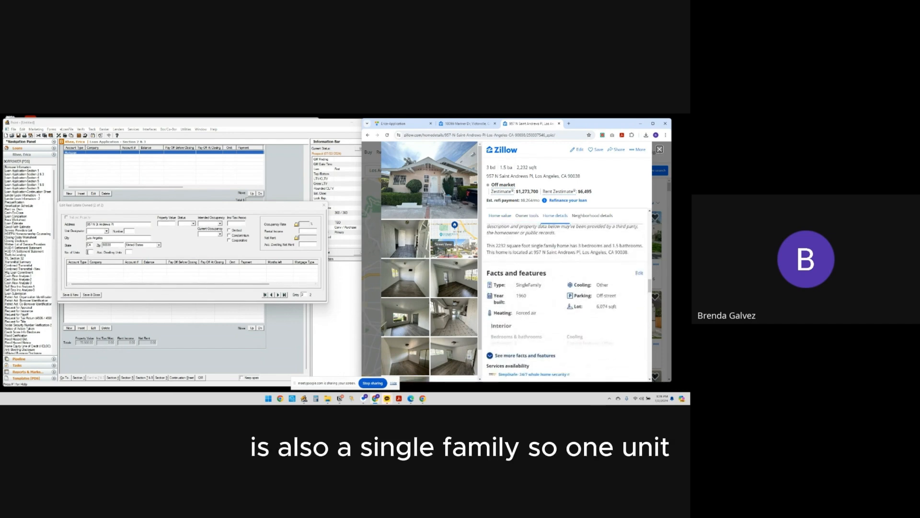
# Set the second property's number of units to 1 and its property value to the Zillow estimate of 1,273,700
pyautogui.click(89, 252)
pyautogui.write('1')
pyautogui.click(170, 223)
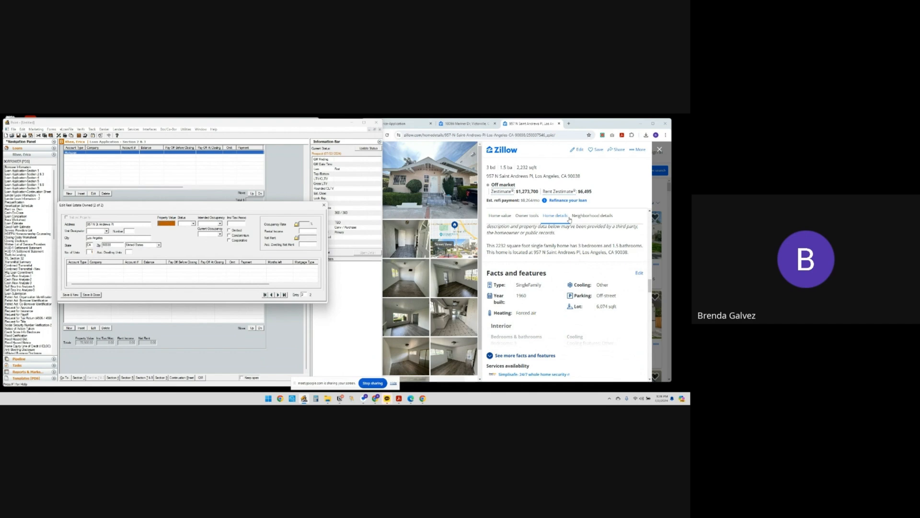
pyautogui.moveTo(518, 192); pyautogui.dragTo(539, 192)
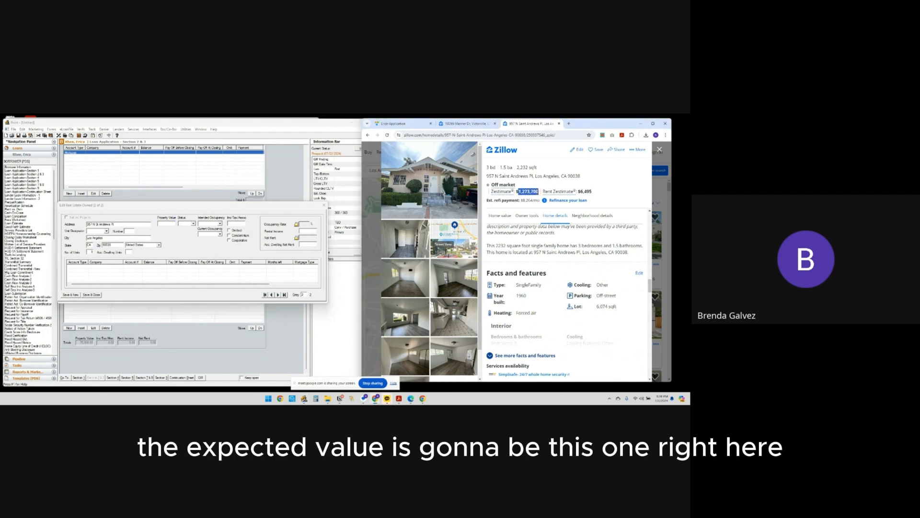
pyautogui.hotkey('ctrl', 'c')
pyautogui.click(168, 223)
pyautogui.hotkey('ctrl', 'v')
# Set the second property's status to Retained and both intended and current occupancy to Investment, and save and close the entry
pyautogui.click(194, 224)
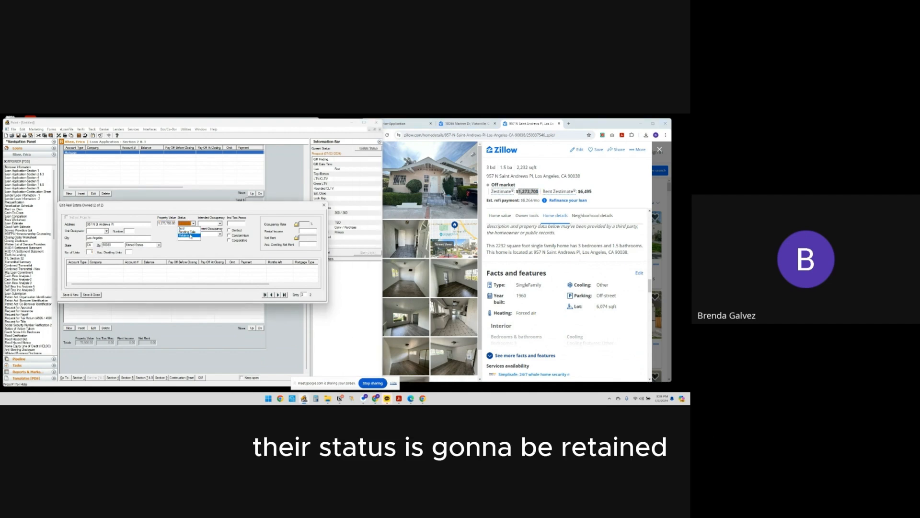
pyautogui.click(190, 236)
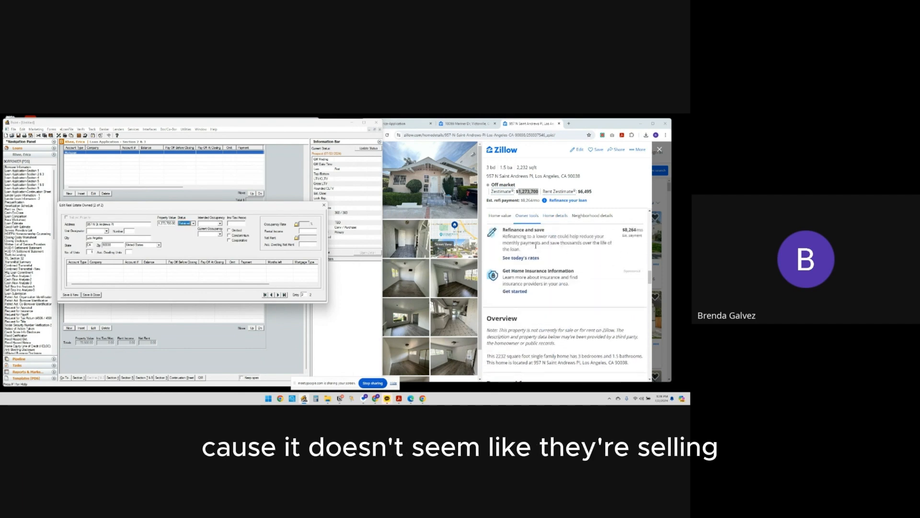
pyautogui.click(220, 223)
pyautogui.click(206, 235)
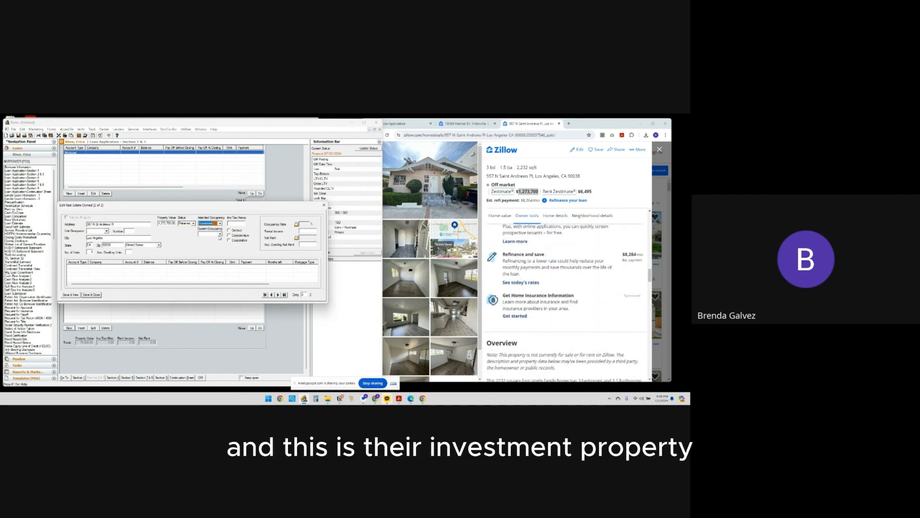
pyautogui.click(220, 234)
pyautogui.click(218, 246)
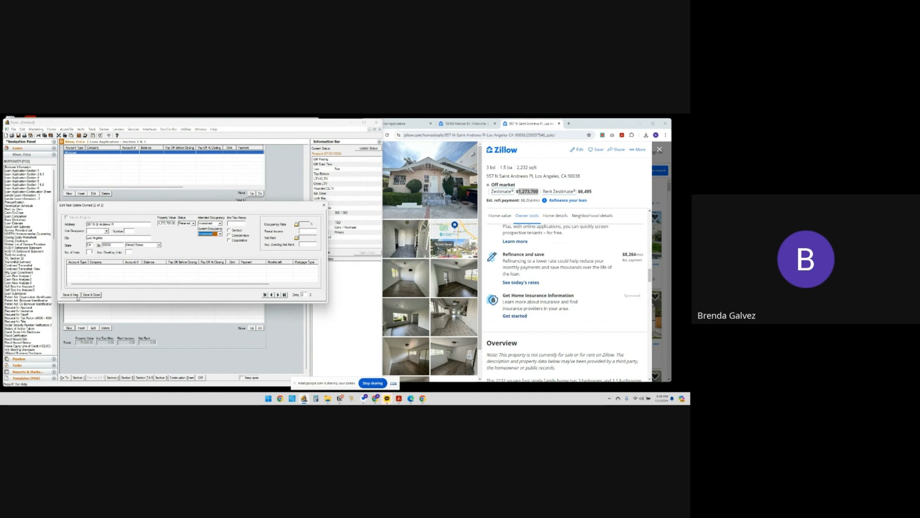
pyautogui.click(92, 294)
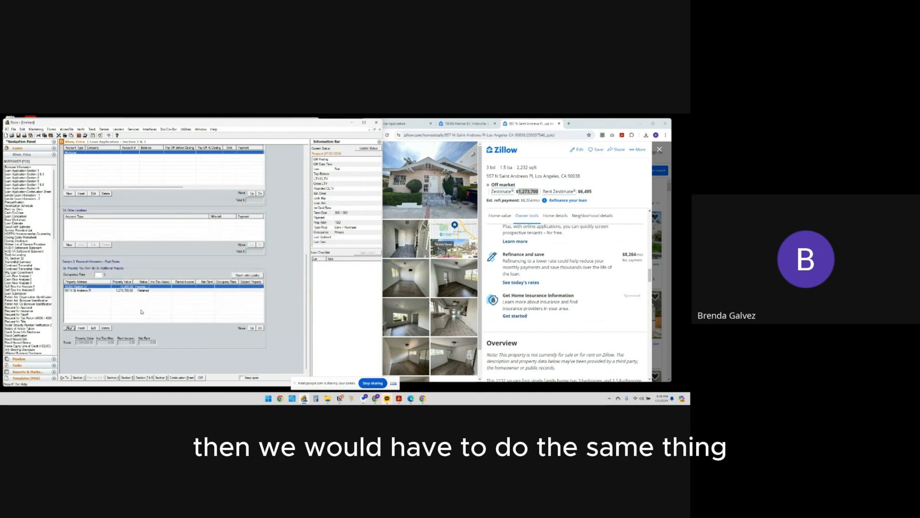
# Open Section 4 of the loan application and review the subject property's value, address and year built fields
pyautogui.click(115, 379)
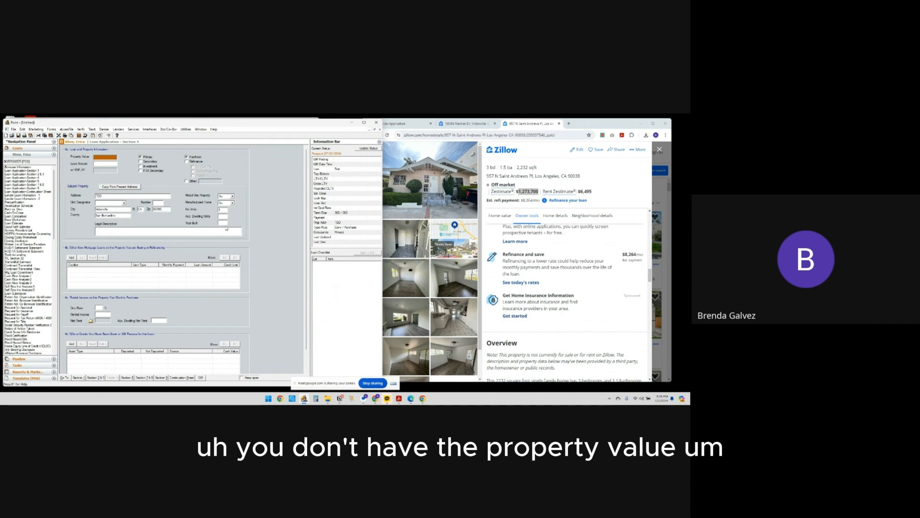
pyautogui.click(100, 197)
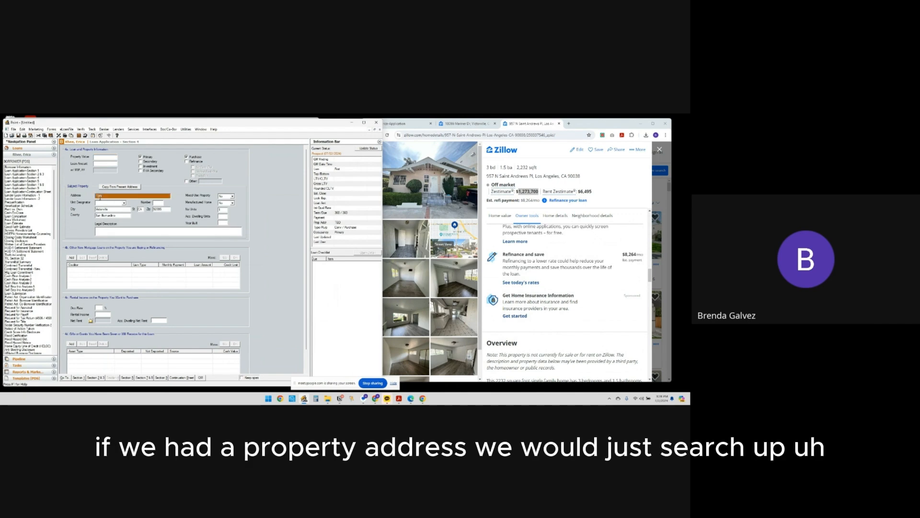
pyautogui.click(222, 224)
pyautogui.scroll(5, 583, 250)
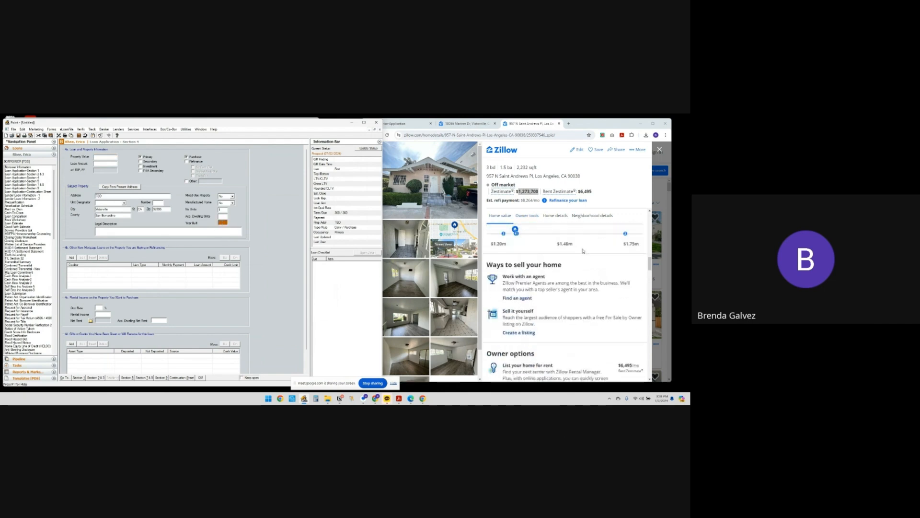
# Look up the year built in the second property's expanded Zillow home details and locate the matching field in Section 4
pyautogui.scroll(-8, 583, 250)
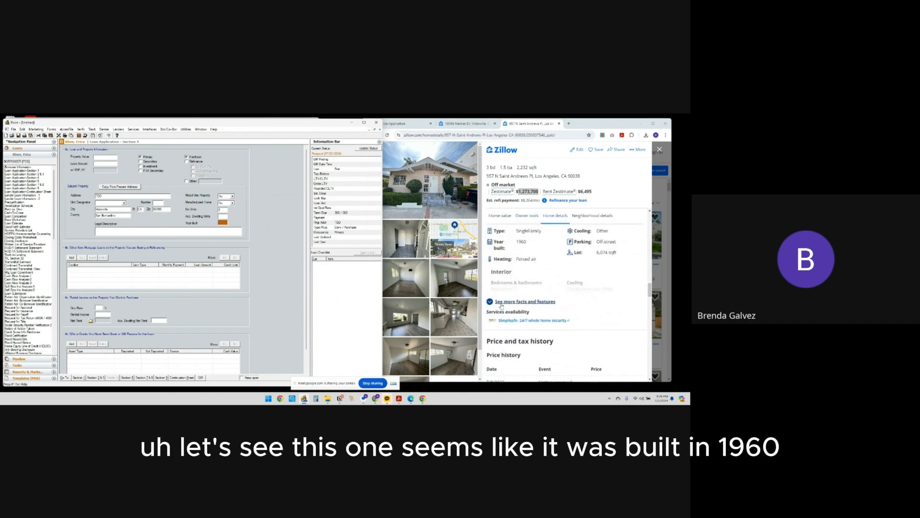
pyautogui.click(502, 304)
pyautogui.scroll(-5, 542, 299)
pyautogui.doubleClick(593, 268)
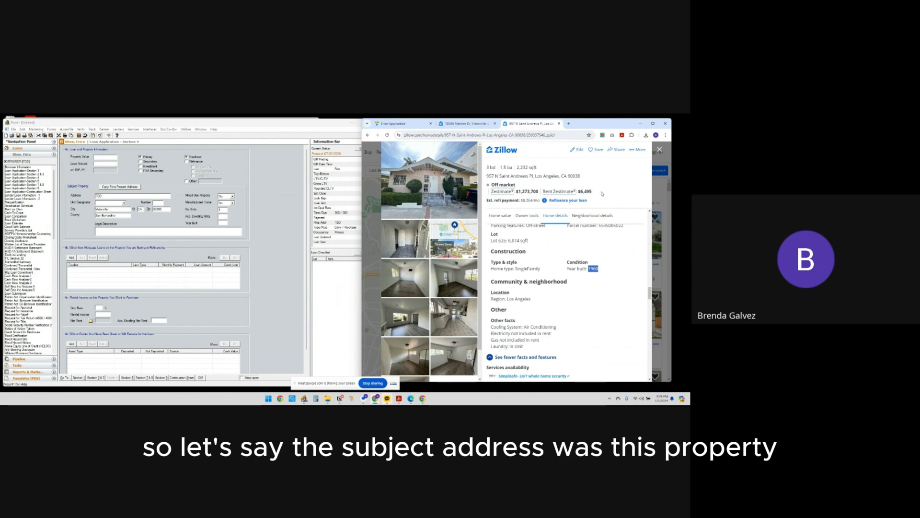
pyautogui.click(223, 222)
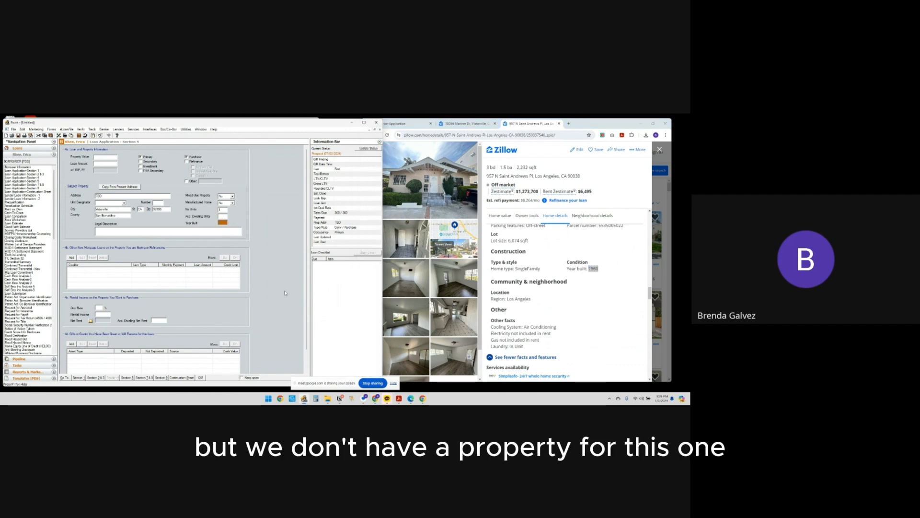
pyautogui.scroll(-1, 285, 293)
# In Section 5, answer Yes to occupying the property as primary residence and to having an ownership interest in another property
pyautogui.click(127, 377)
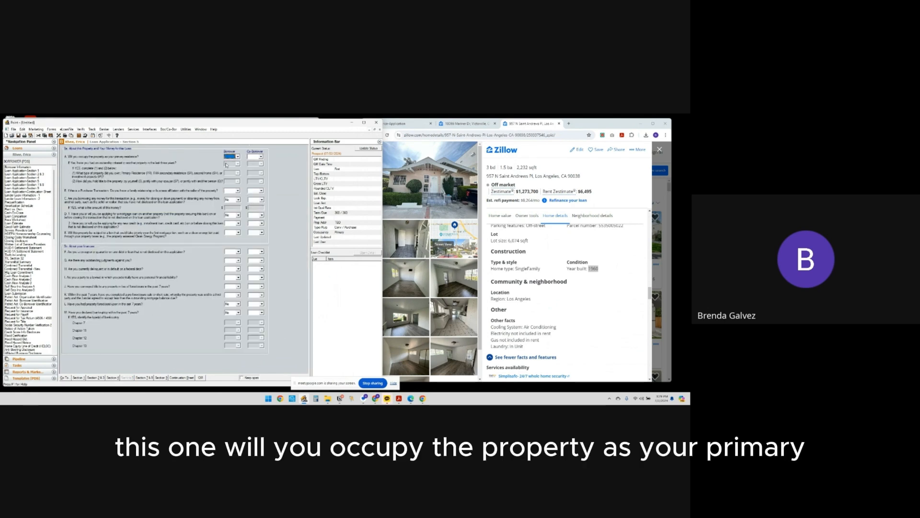
pyautogui.press('y')
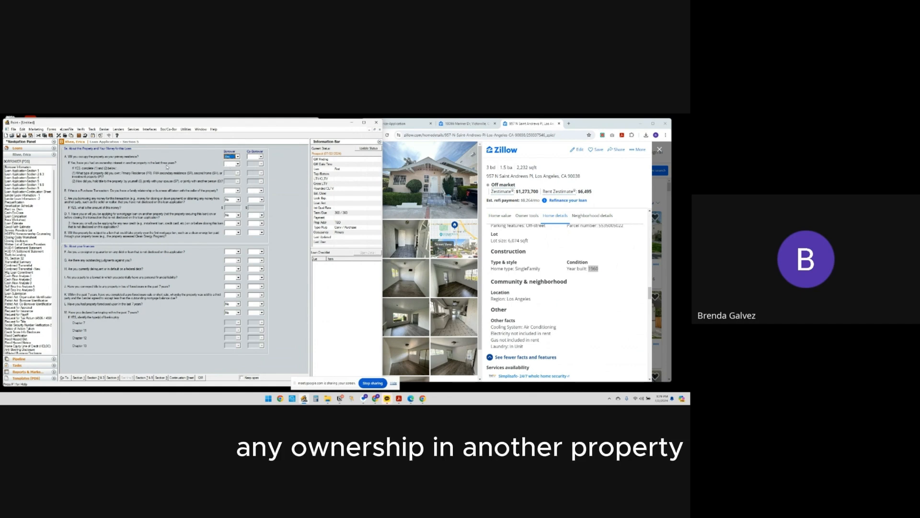
pyautogui.click(237, 164)
pyautogui.click(233, 171)
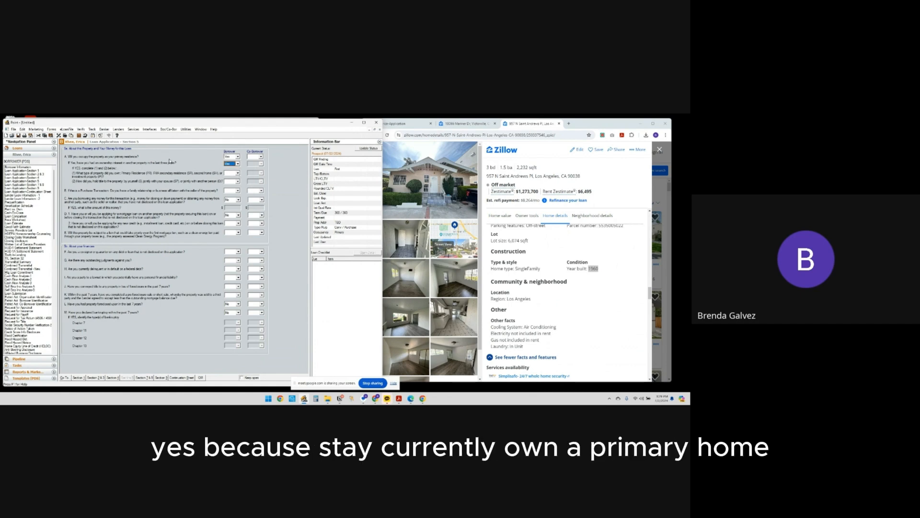
# Set the type of property previously owned to primary residence and the title as held by the borrower alone
pyautogui.click(238, 173)
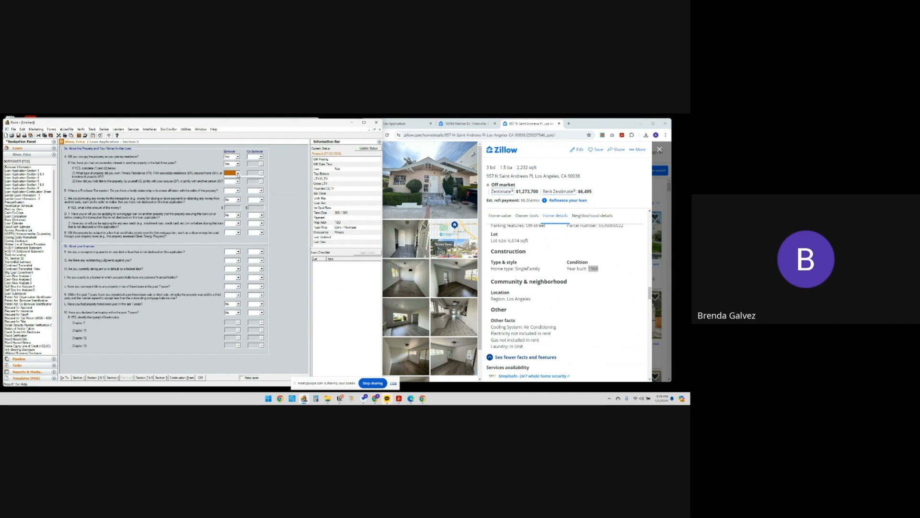
pyautogui.click(238, 180)
pyautogui.click(237, 182)
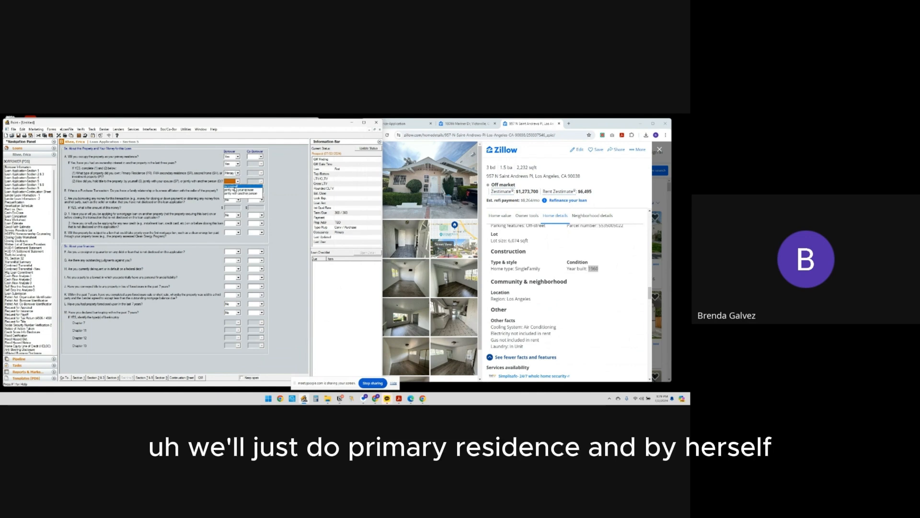
pyautogui.click(234, 193)
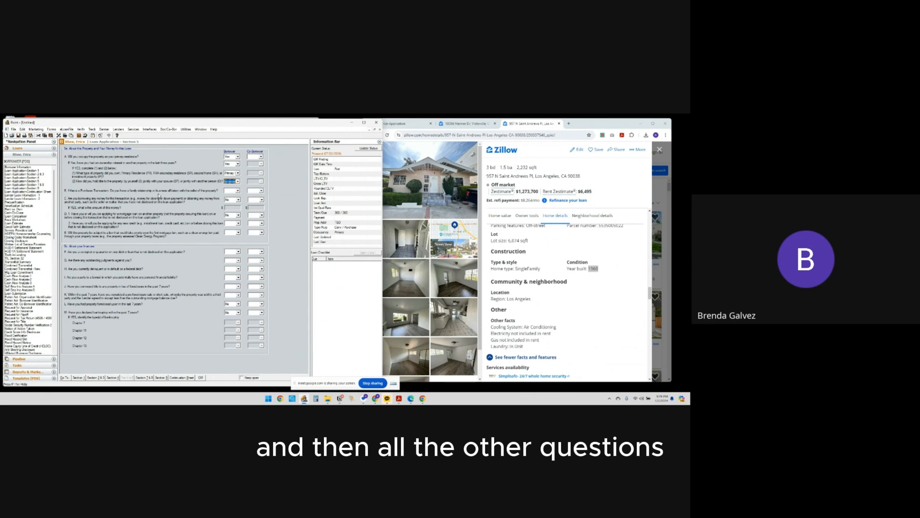
# Answer No to the remaining Section 5a questions, including the seller relationship and the priority lien
pyautogui.click(237, 190)
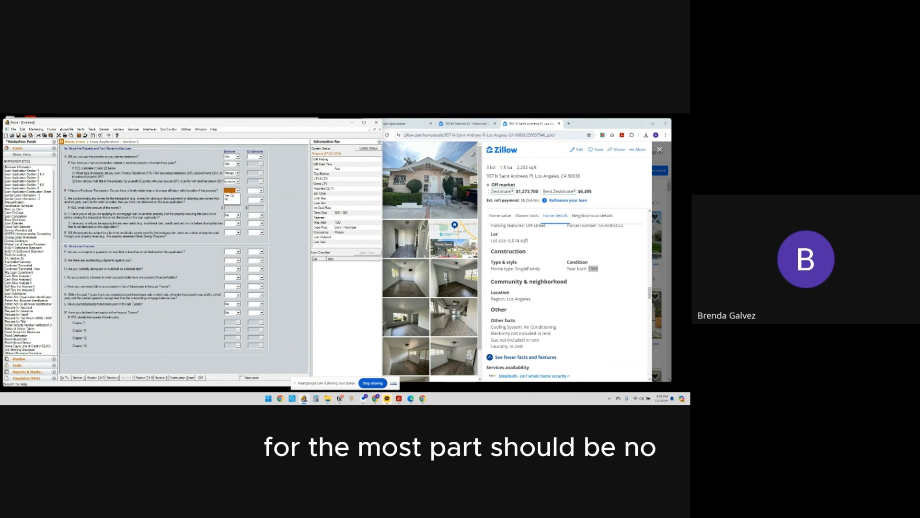
pyautogui.click(231, 199)
pyautogui.click(234, 224)
pyautogui.click(232, 232)
pyautogui.click(234, 252)
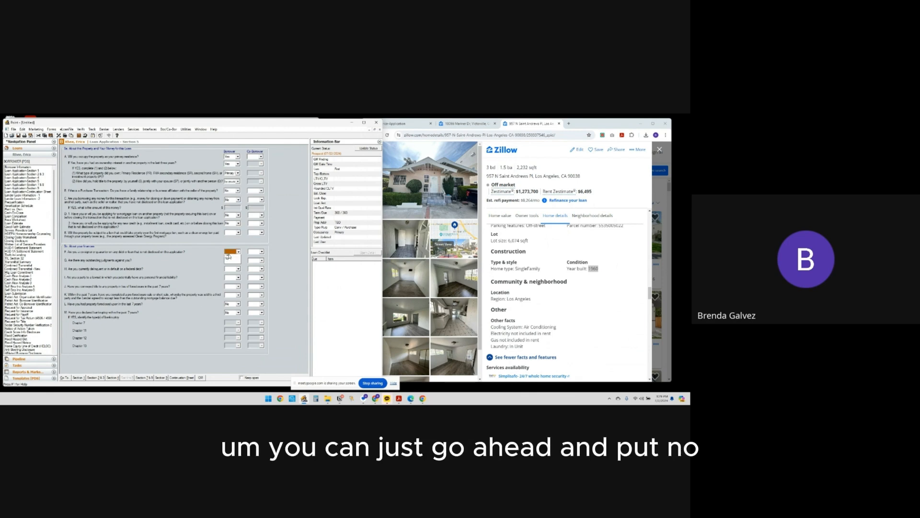
pyautogui.click(231, 261)
pyautogui.click(232, 251)
pyautogui.click(232, 256)
pyautogui.click(232, 232)
pyautogui.click(231, 242)
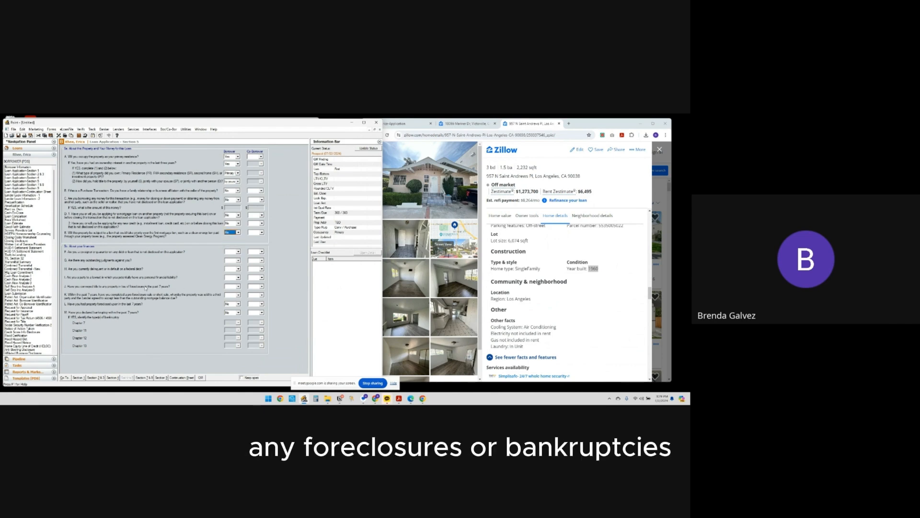
# Answer No to the borrower's unanswered Section 5b finance questions, from co-signed debt through pre-foreclosure or short sale
pyautogui.click(234, 251)
pyautogui.click(235, 262)
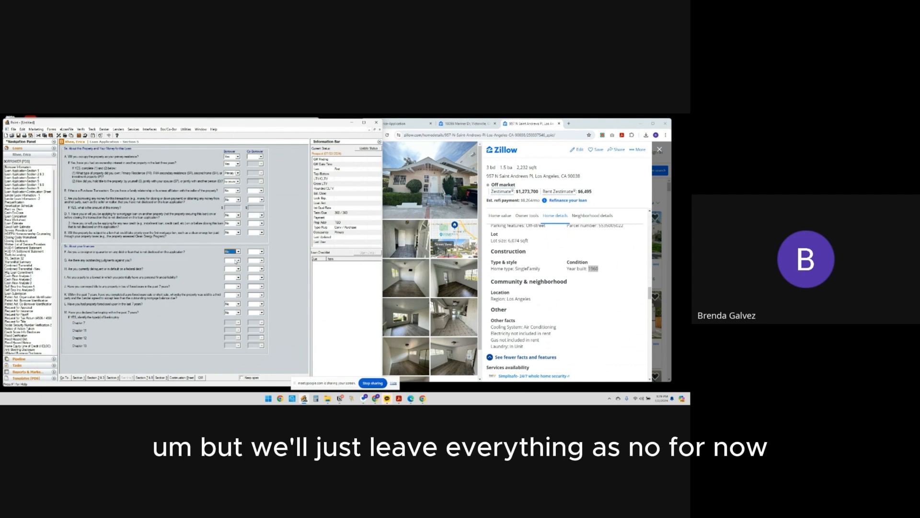
pyautogui.click(236, 260)
pyautogui.click(234, 269)
pyautogui.click(234, 269)
pyautogui.click(233, 277)
pyautogui.click(234, 278)
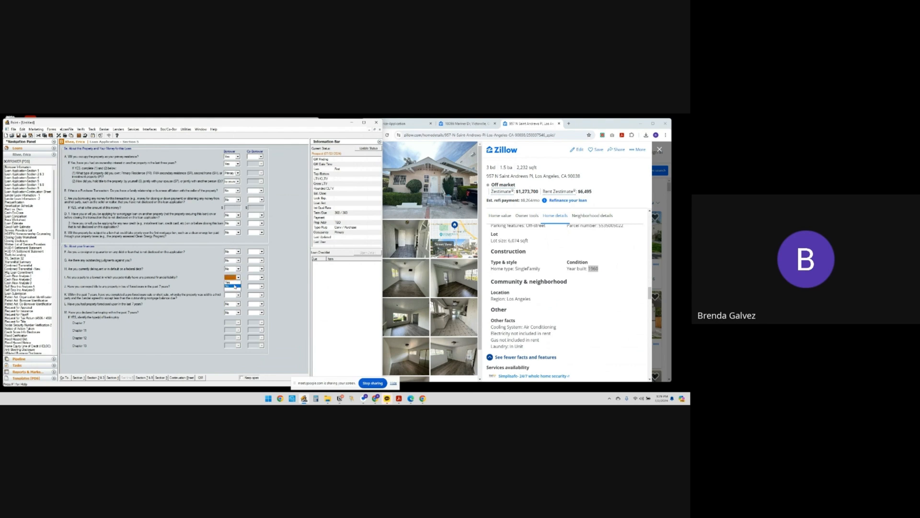
pyautogui.click(234, 286)
pyautogui.click(236, 287)
pyautogui.click(234, 294)
pyautogui.click(236, 295)
pyautogui.click(234, 303)
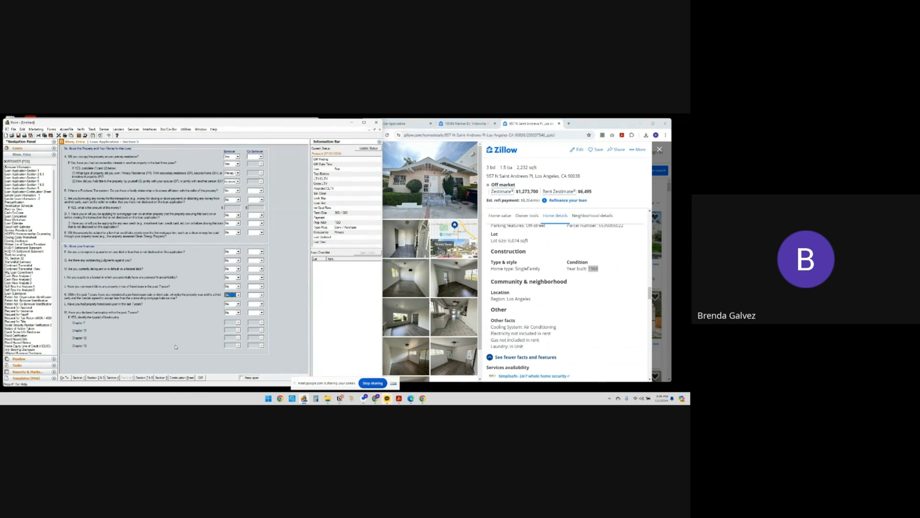
# Open Sections 7 and 8 and set the borrower's military service answer to No
pyautogui.click(147, 378)
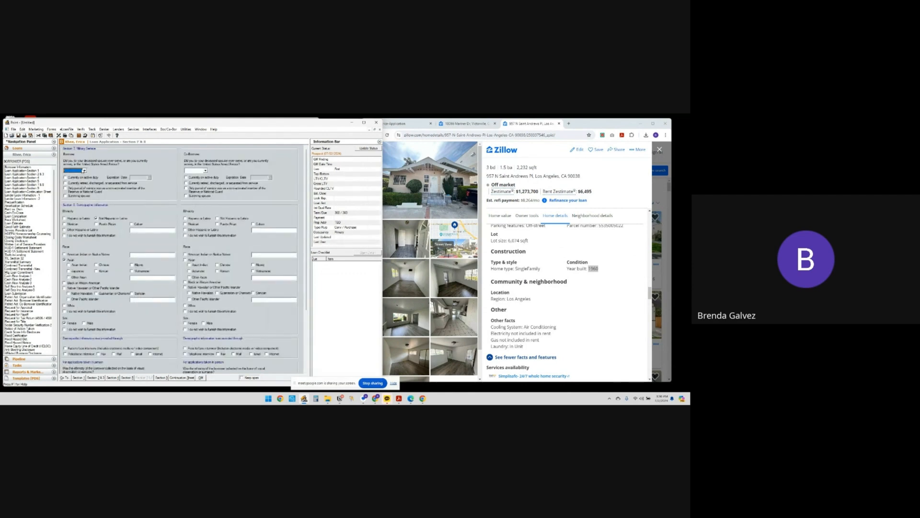
pyautogui.click(76, 170)
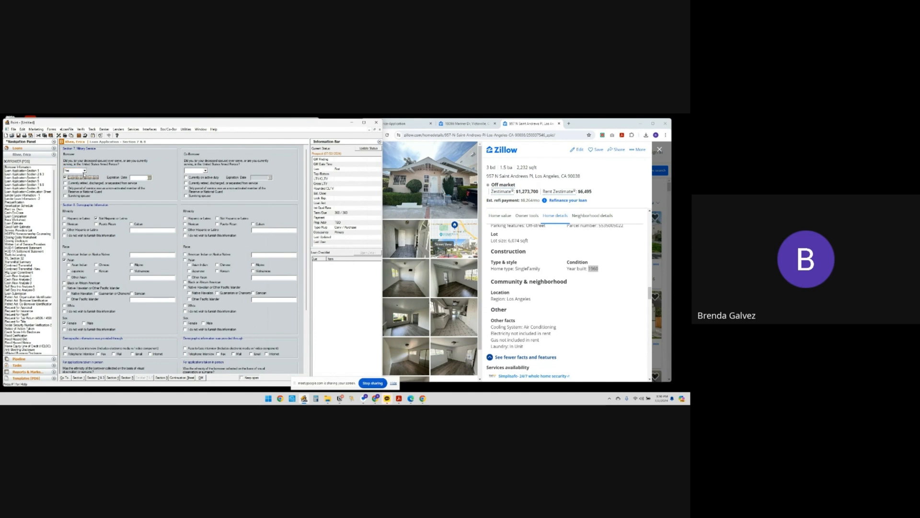
pyautogui.click(81, 182)
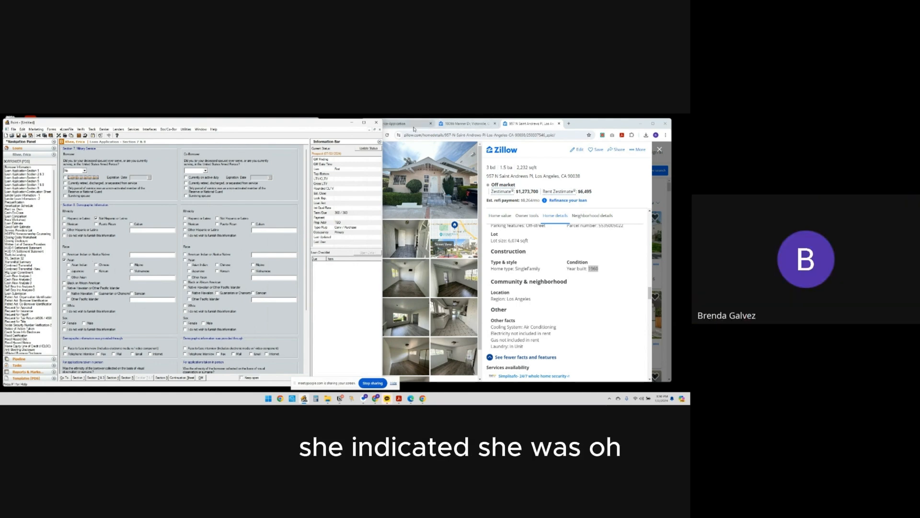
# Check the demographics in the online application, mark the borrower's demographic information as provided by Internet, and open Section 9
pyautogui.click(394, 124)
pyautogui.scroll(-5, 476, 233)
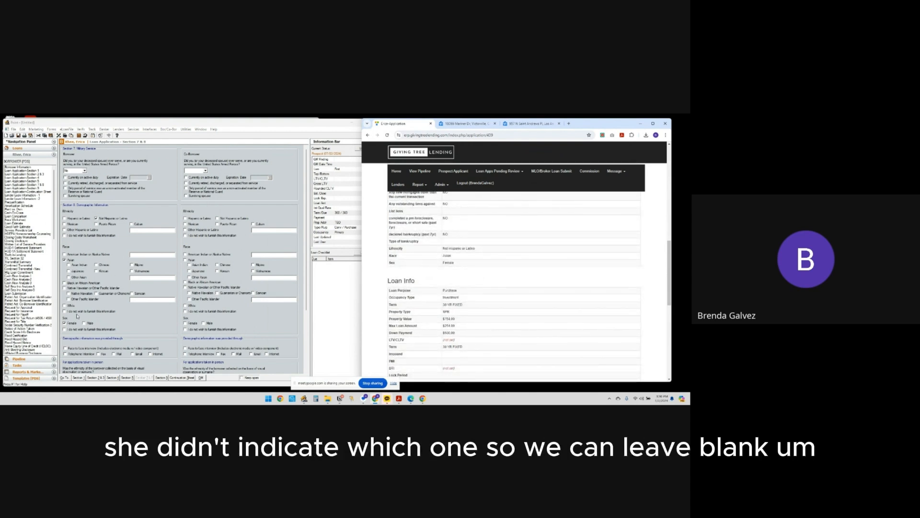
pyautogui.click(158, 355)
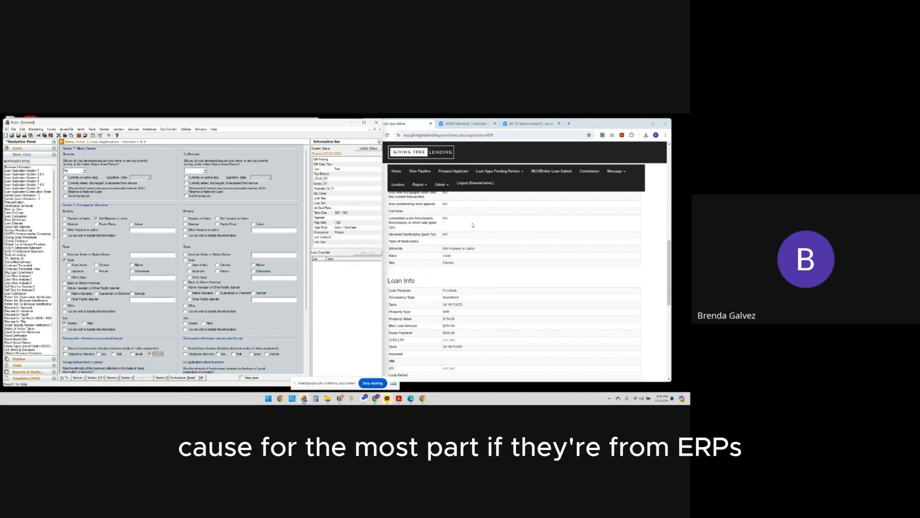
pyautogui.scroll(-2, 139, 218)
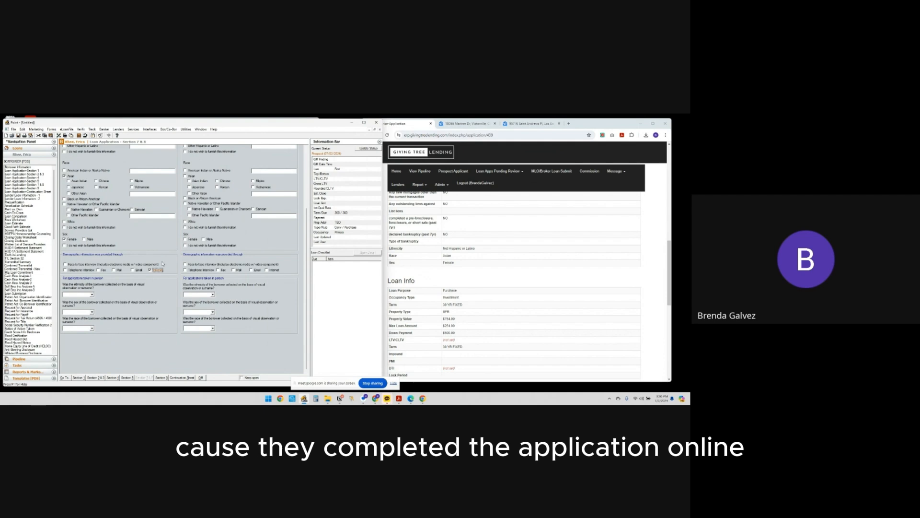
pyautogui.click(160, 377)
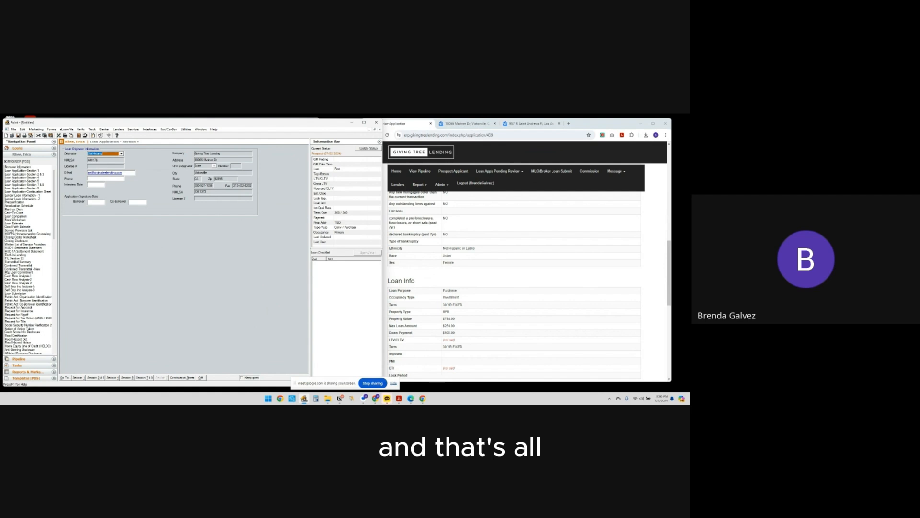
# Return to the Borrower Information form and set the loan's note rate to 7.5%
pyautogui.click(22, 167)
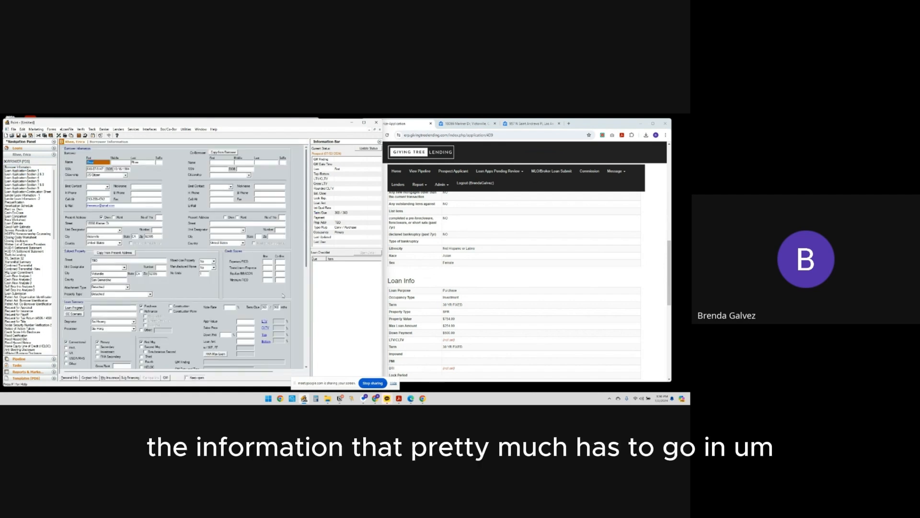
pyautogui.scroll(-5, 283, 296)
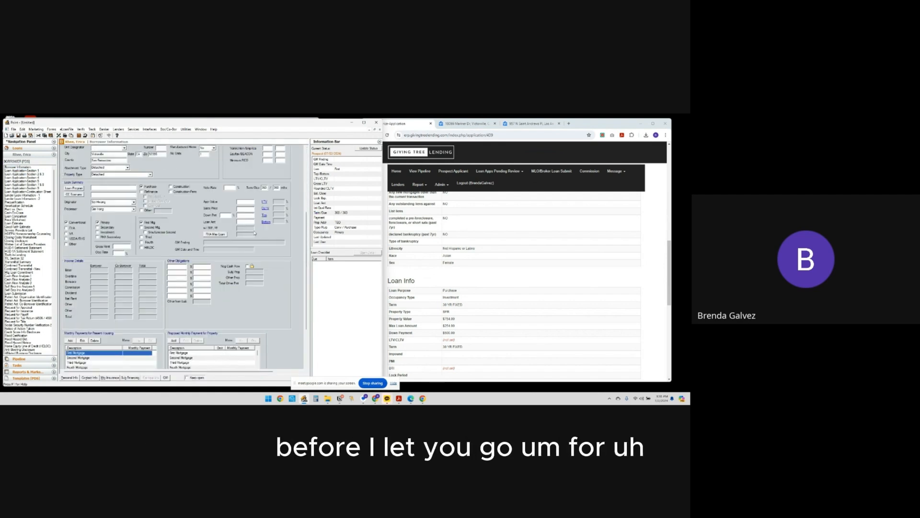
pyautogui.click(229, 187)
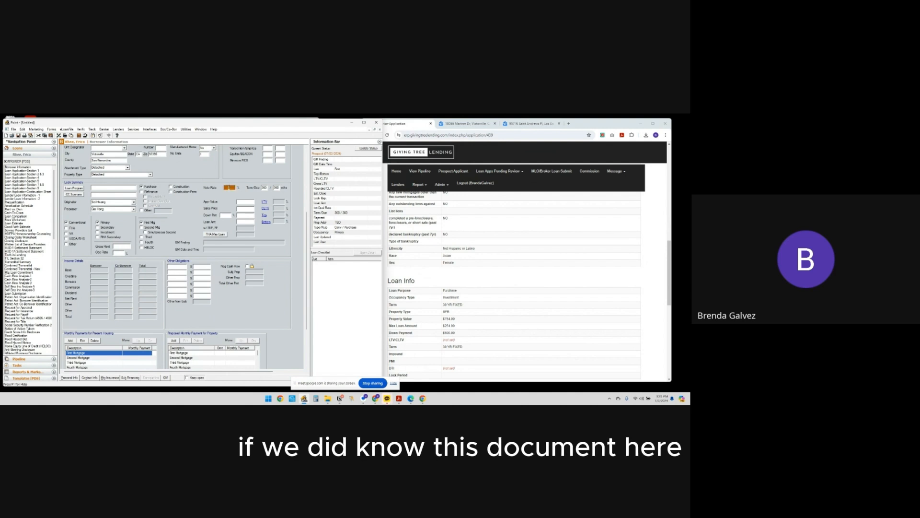
# Set both the appraised value and the sales price to 800,000 in the loan summary
pyautogui.click(249, 201)
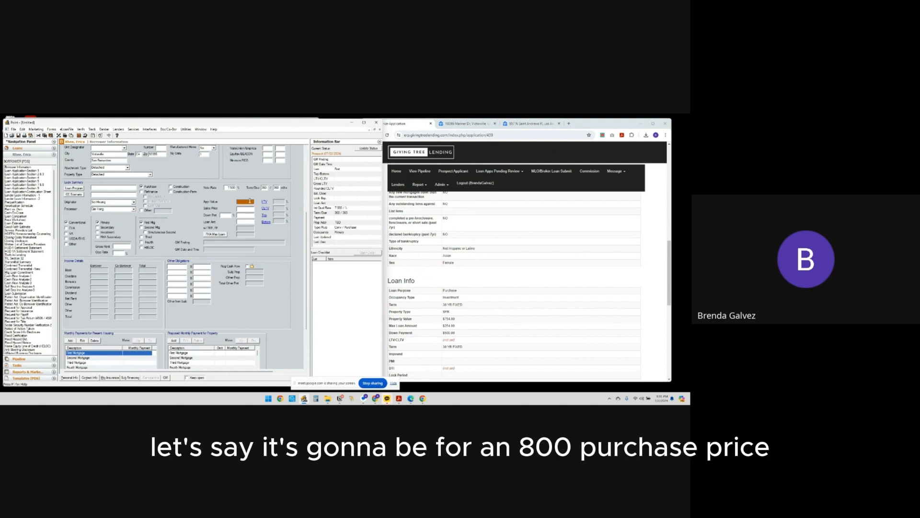
pyautogui.press('Tab')
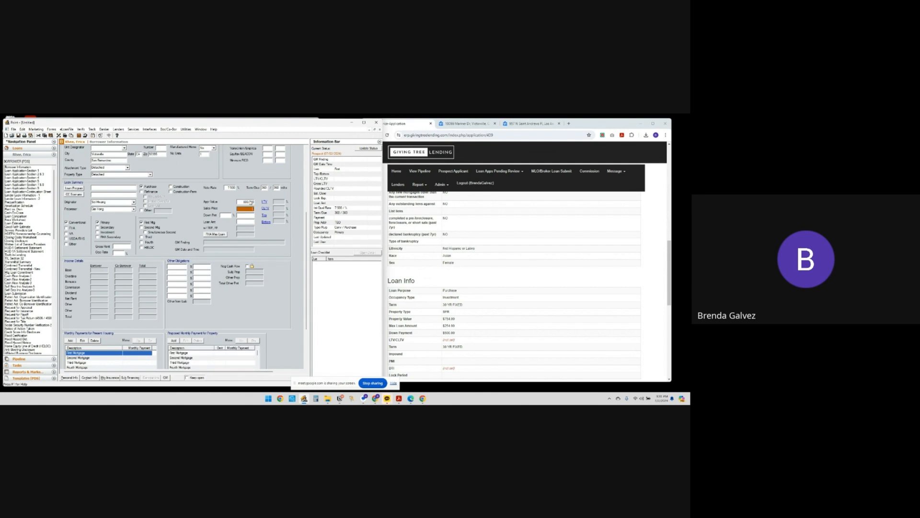
pyautogui.press('Tab')
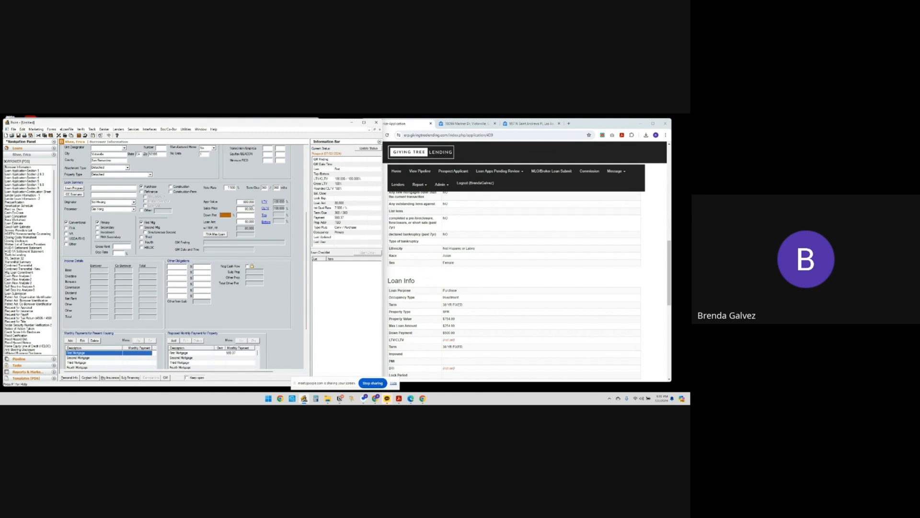
pyautogui.click(253, 209)
pyautogui.write('0')
pyautogui.press('Tab')
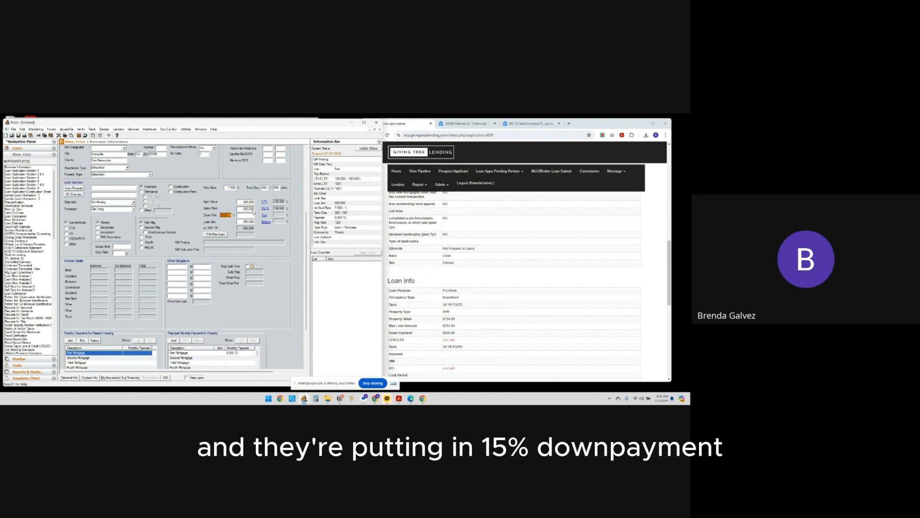
# Set the down payment to 15% and review the proposed monthly payment for the first mortgage
pyautogui.write('15')
pyautogui.press('Tab')
pyautogui.scroll(-3, 254, 249)
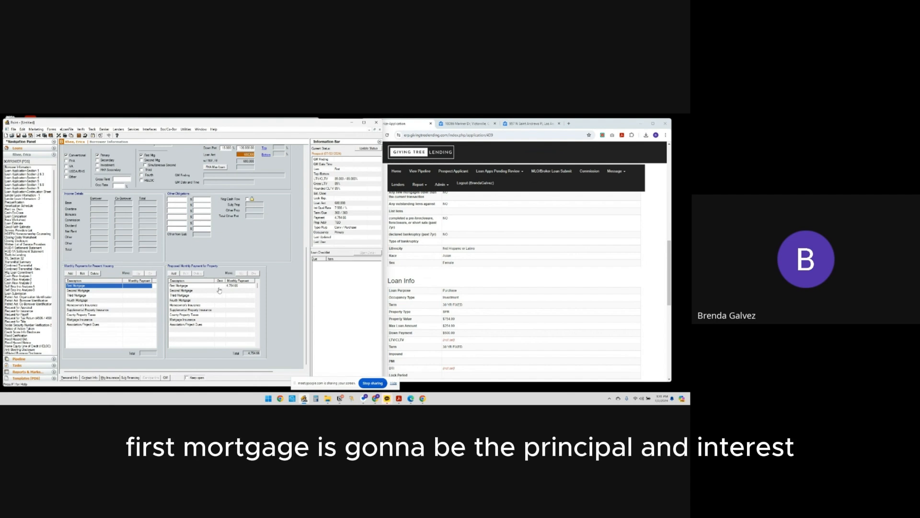
pyautogui.scroll(5, 271, 211)
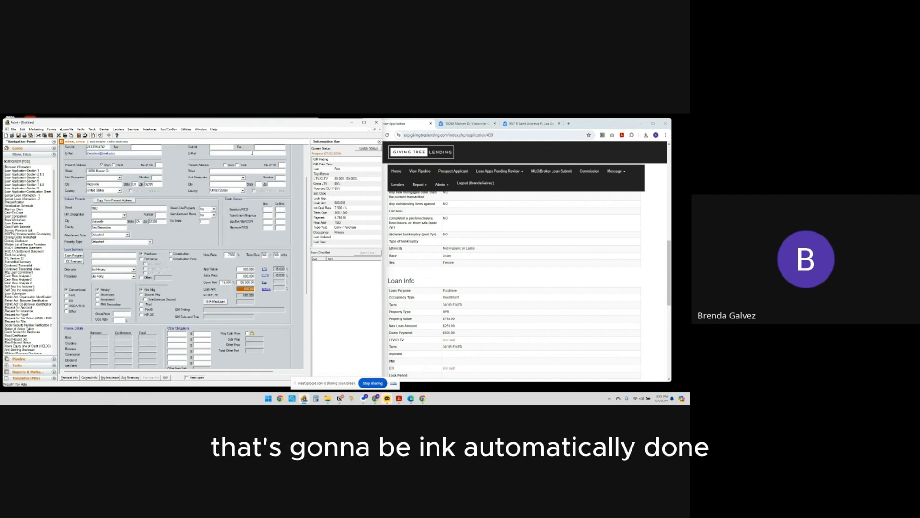
pyautogui.scroll(-3, 228, 252)
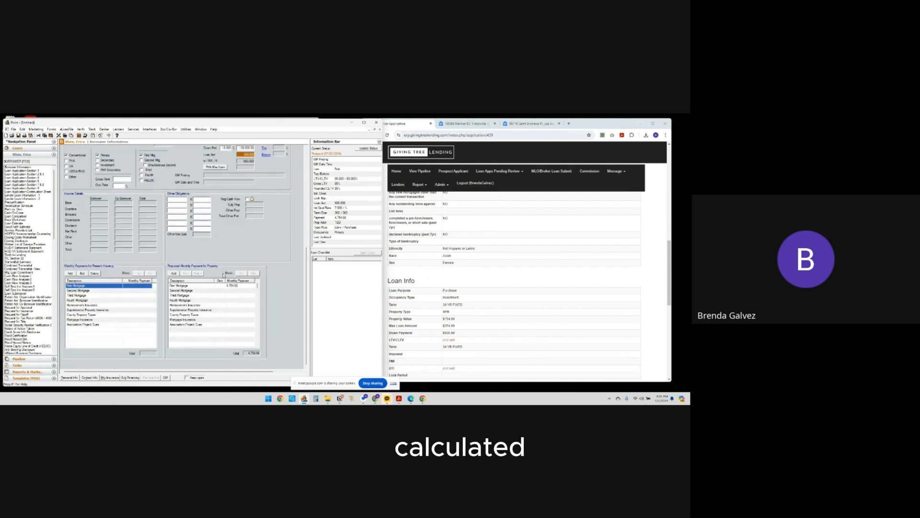
pyautogui.scroll(-3, 154, 251)
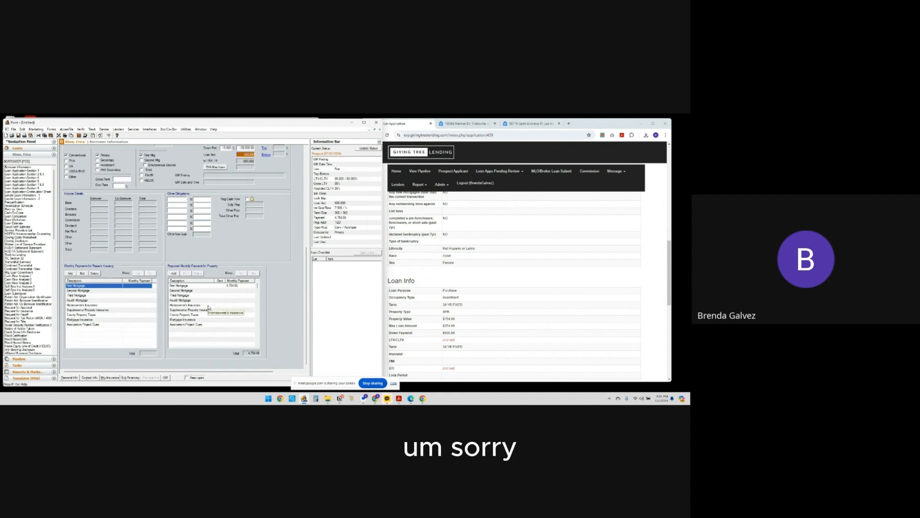
# Calculate the proposed homeowner's insurance from the loan amount, trying a 0.35 rate before saving the payment with a 0.25 rate
pyautogui.doubleClick(208, 306)
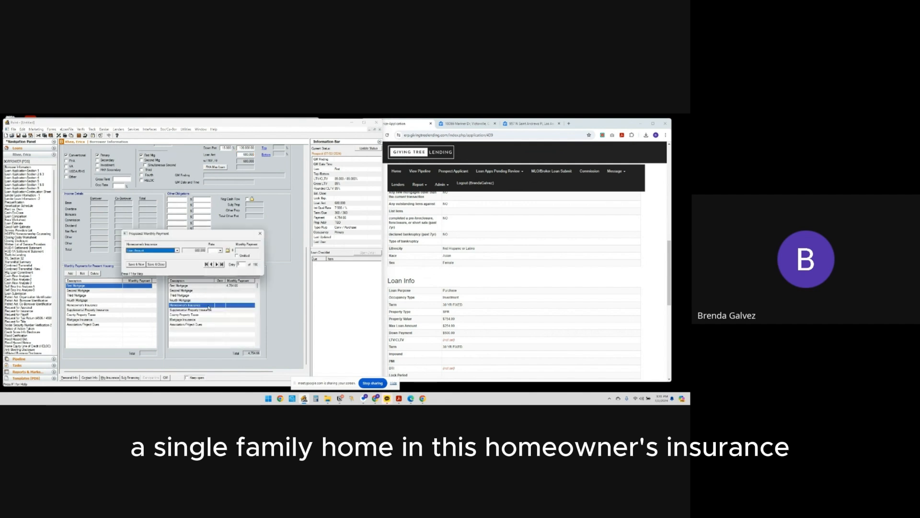
pyautogui.click(214, 249)
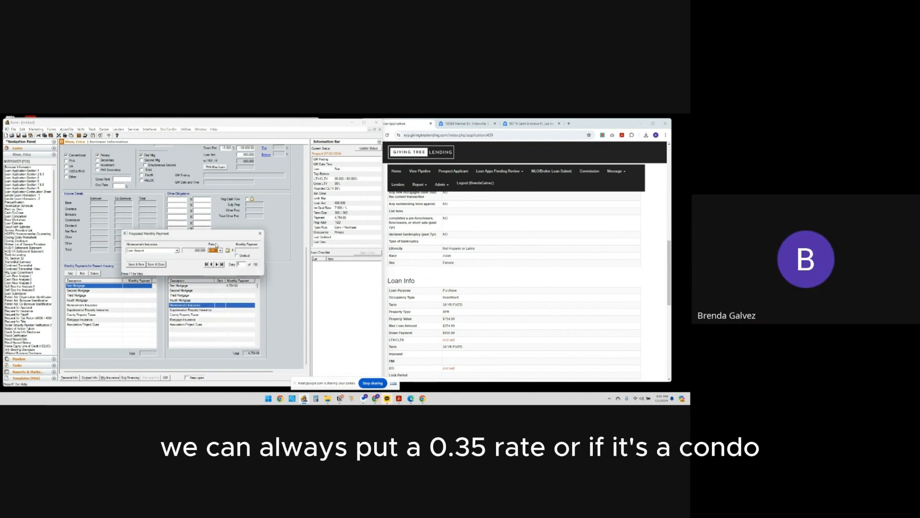
pyautogui.write('0.35')
pyautogui.doubleClick(213, 251)
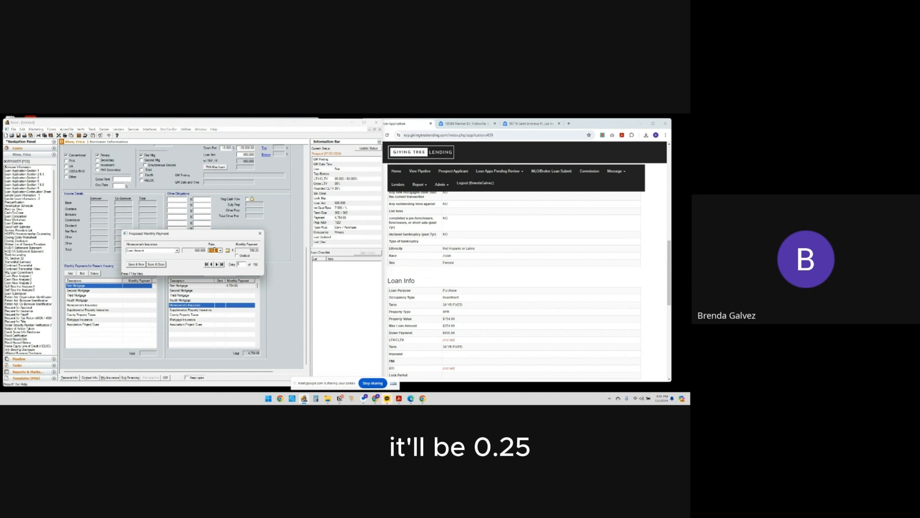
pyautogui.write('0.25')
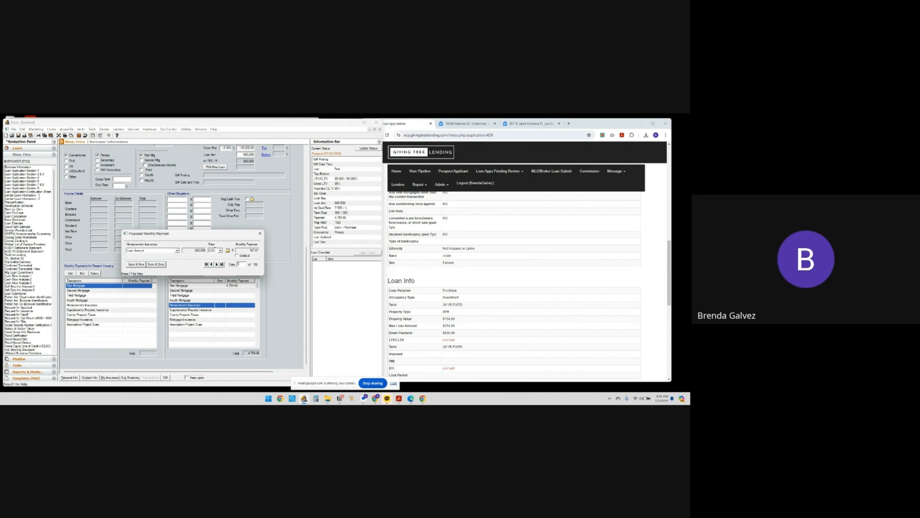
pyautogui.doubleClick(214, 250)
pyautogui.click(156, 264)
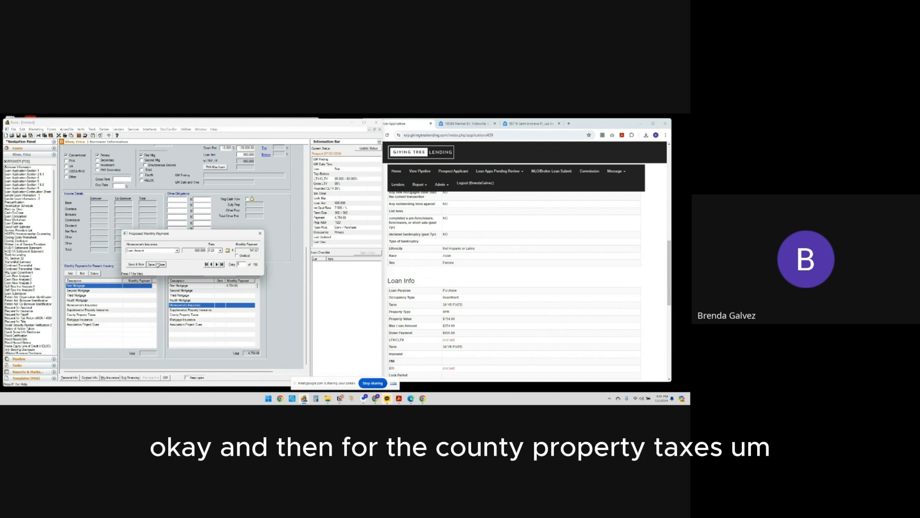
# Base the proposed county property taxes on the appraised value and save the calculated monthly payment
pyautogui.doubleClick(201, 315)
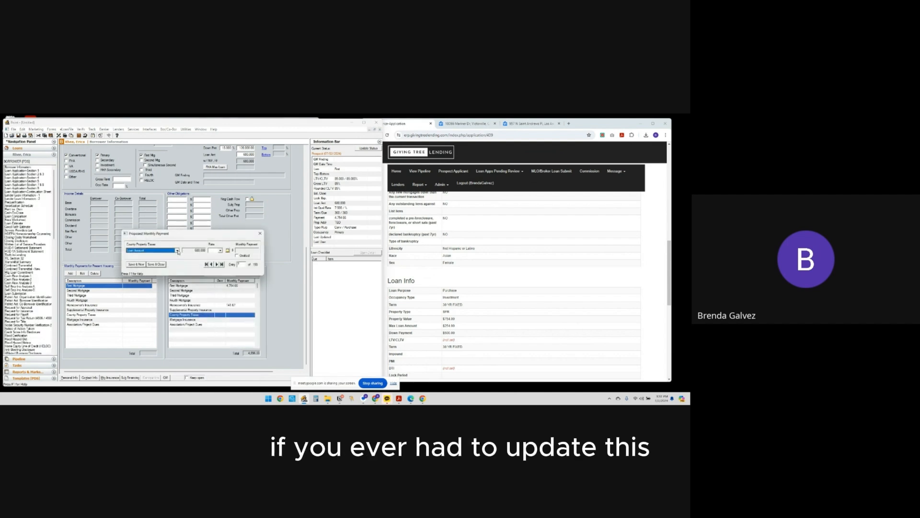
pyautogui.click(177, 251)
pyautogui.click(175, 256)
pyautogui.click(215, 251)
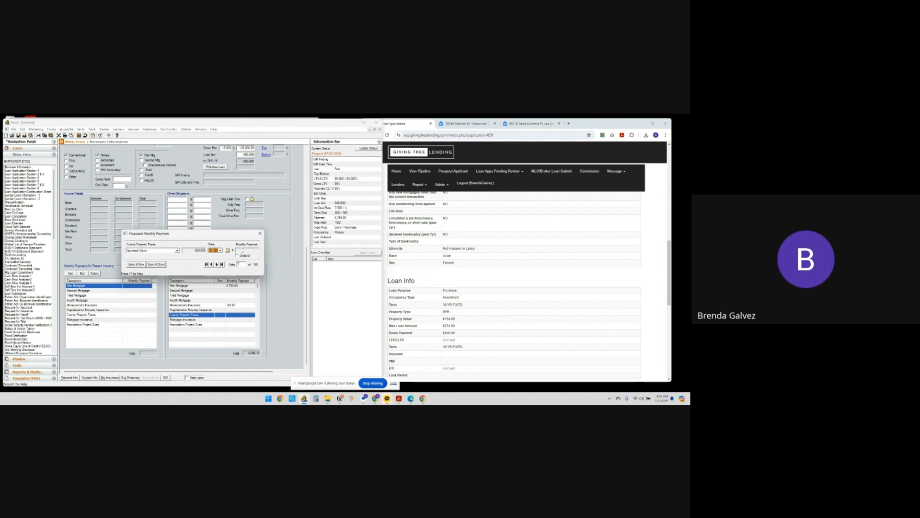
pyautogui.press('Tab')
pyautogui.press('Return')
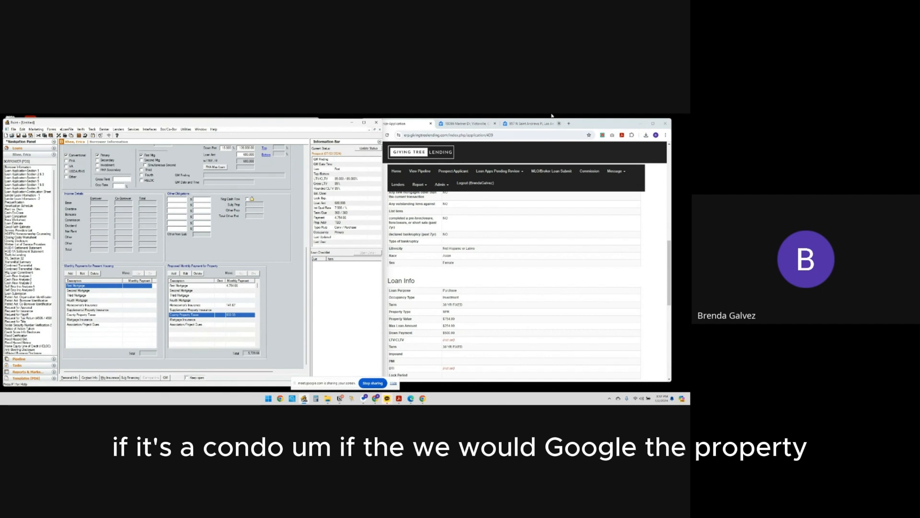
# Look up the property's monthly HOA fee on its Zillow listing and save 138 as the proposed association/project dues in Point
pyautogui.click(476, 126)
pyautogui.scroll(-3, 535, 366)
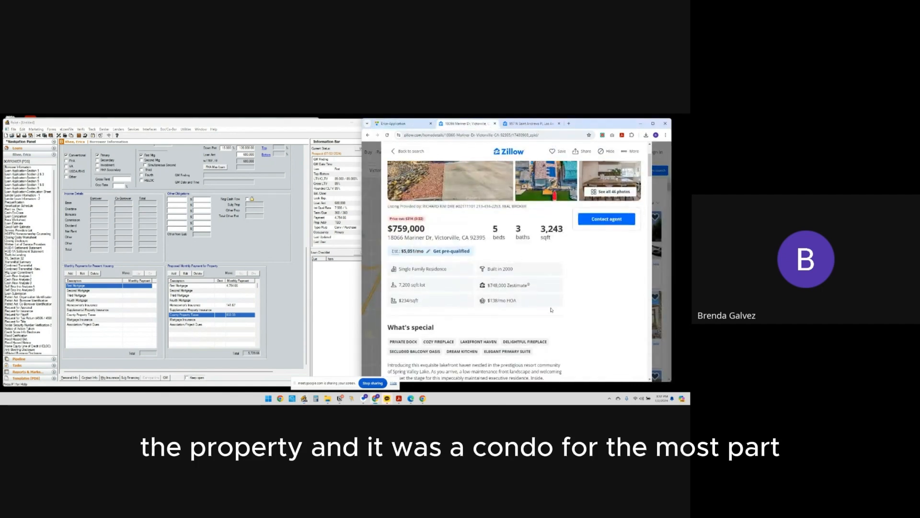
pyautogui.scroll(1, 552, 310)
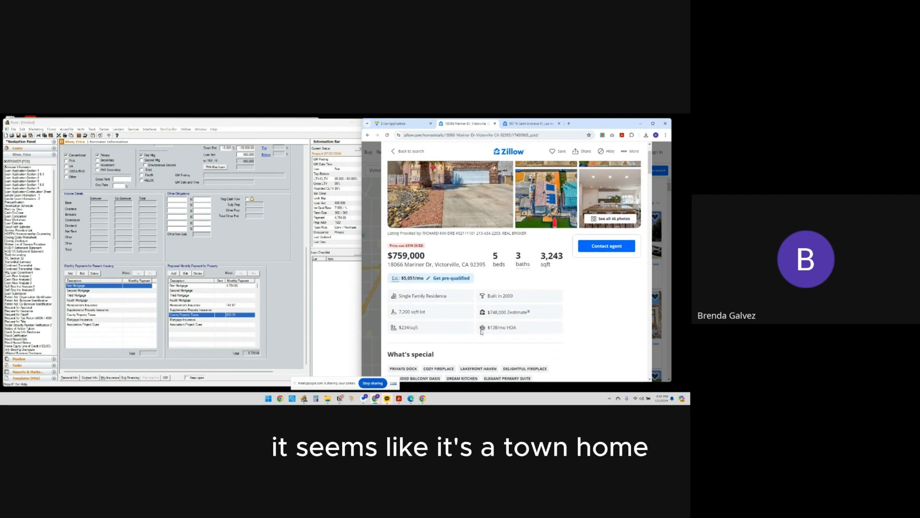
pyautogui.moveTo(481, 332); pyautogui.dragTo(522, 333)
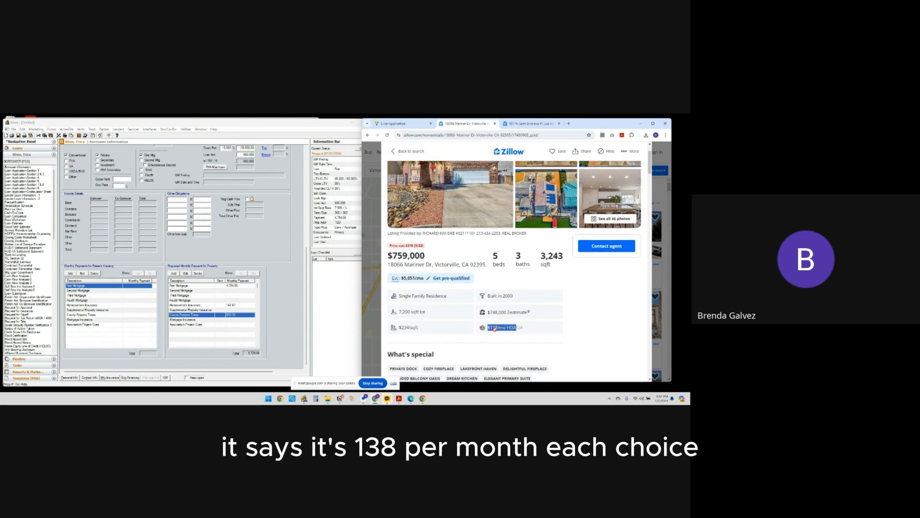
pyautogui.doubleClick(211, 325)
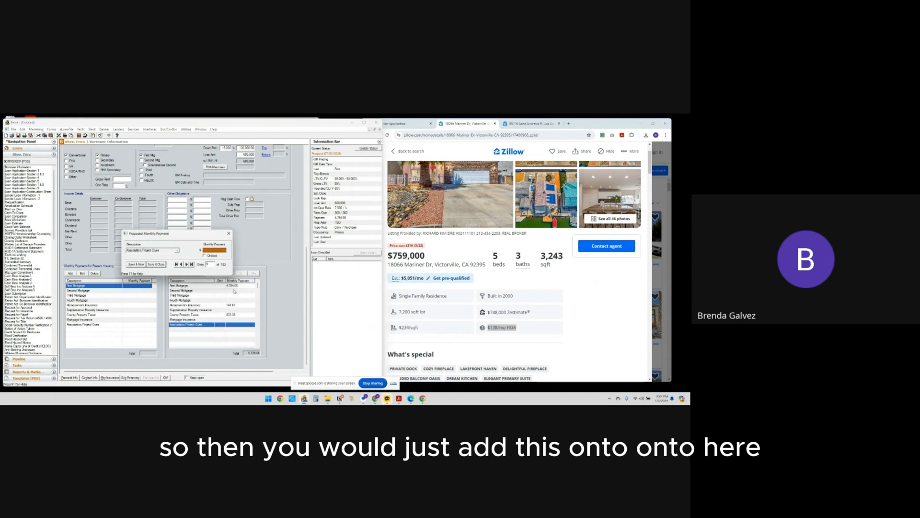
pyautogui.click(156, 264)
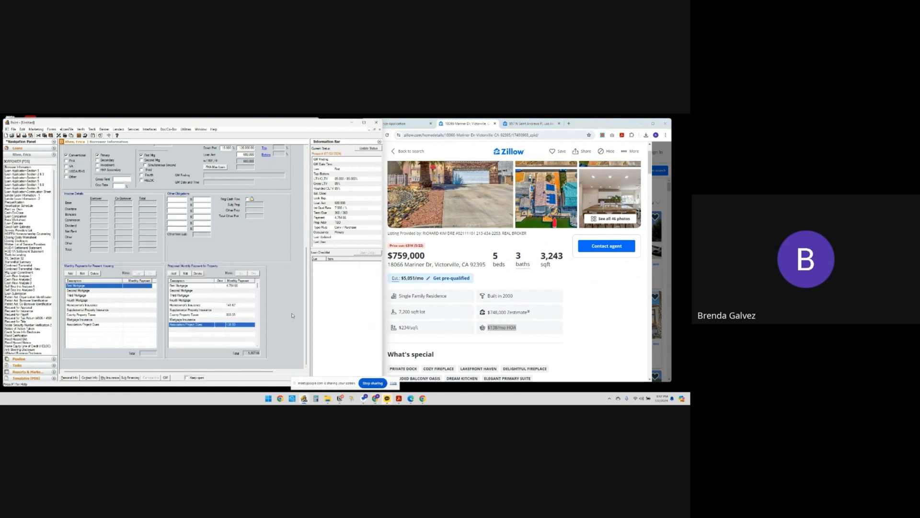
# Review the Borrower Information form from its beginning and compare it with the applicant information in the online application
pyautogui.scroll(5, 291, 314)
pyautogui.scroll(-5, 291, 315)
pyautogui.scroll(5, 280, 307)
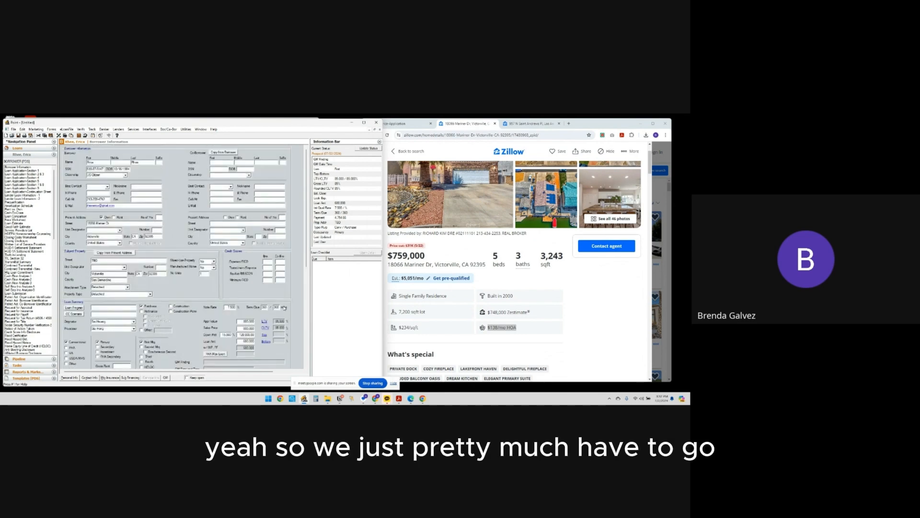
pyautogui.click(407, 123)
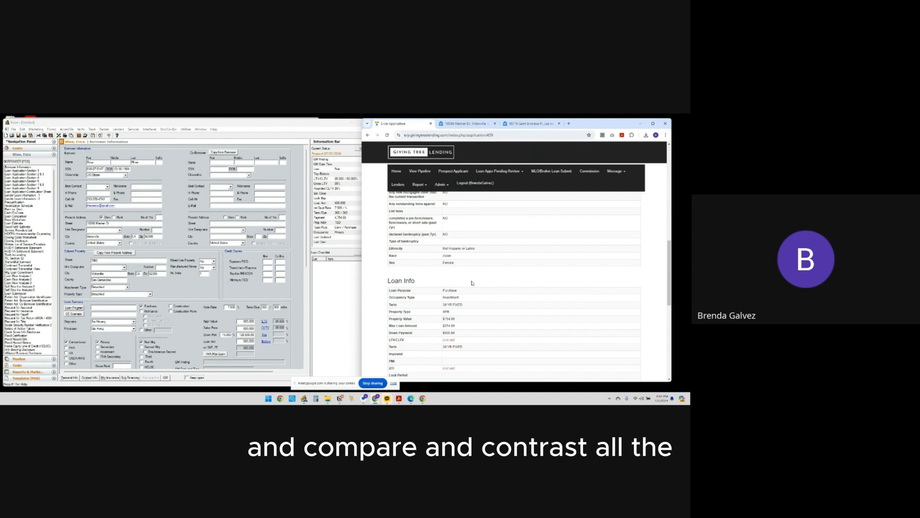
pyautogui.scroll(-2, 504, 265)
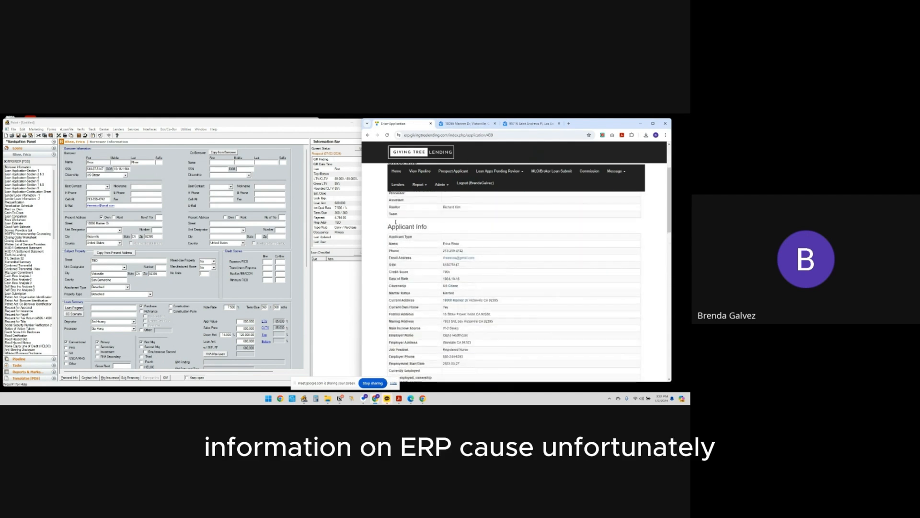